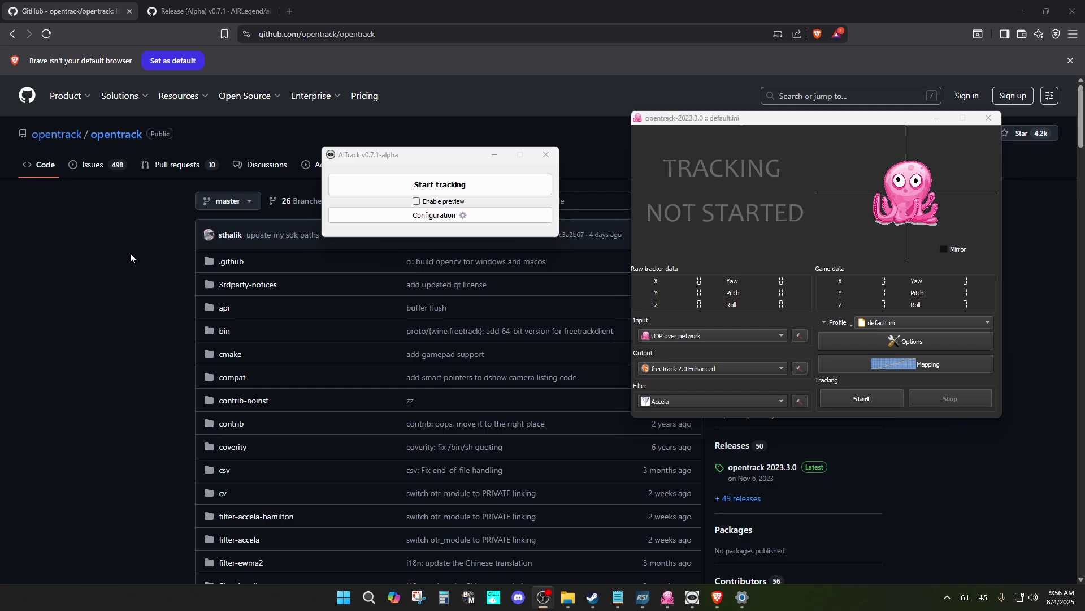
# - Open the latest opentrack release from the repository and read the 2024.1.1 pre-release notes in the full releases list
pyautogui.click(113, 277)
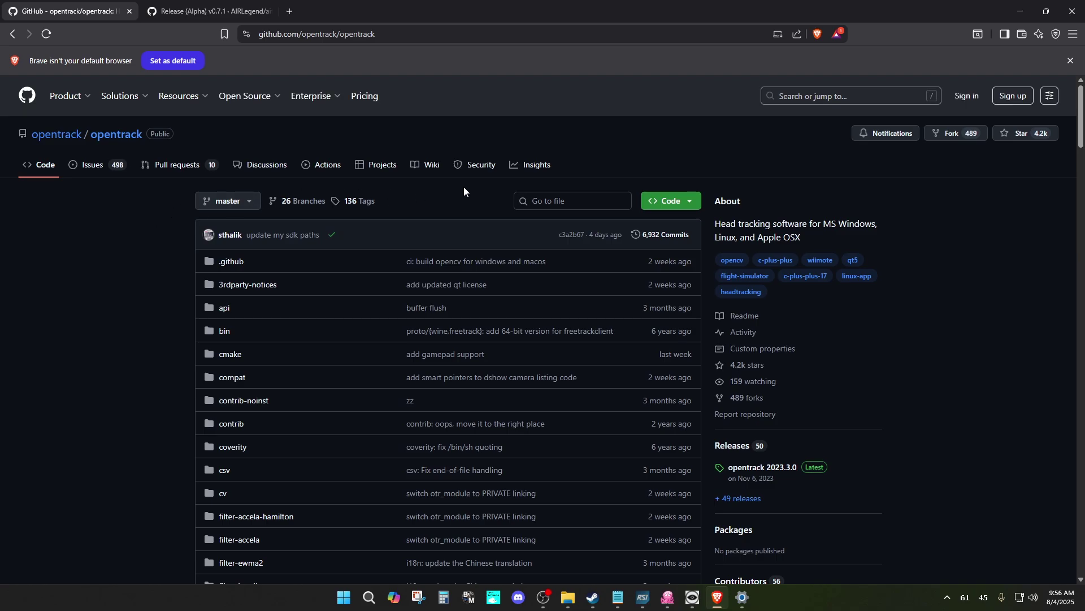
pyautogui.click(753, 472)
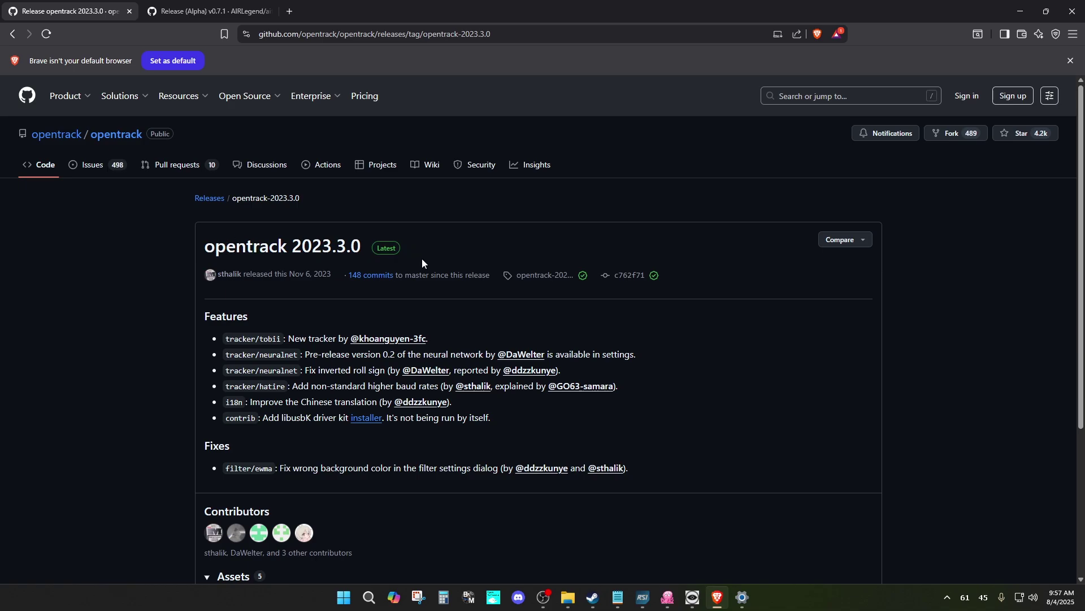
pyautogui.click(216, 199)
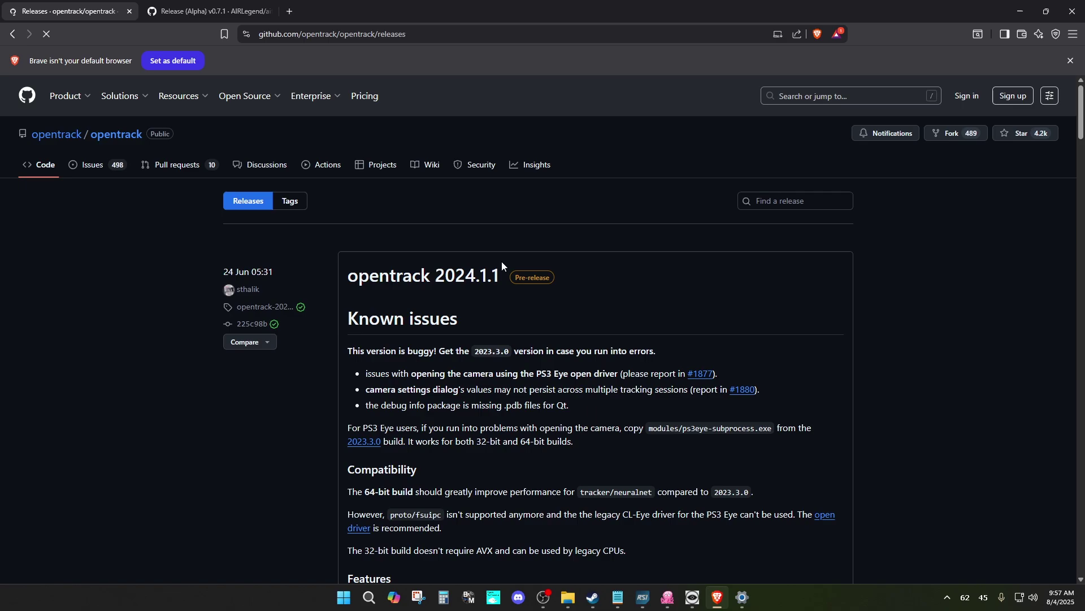
pyautogui.scroll(-2, 381, 247)
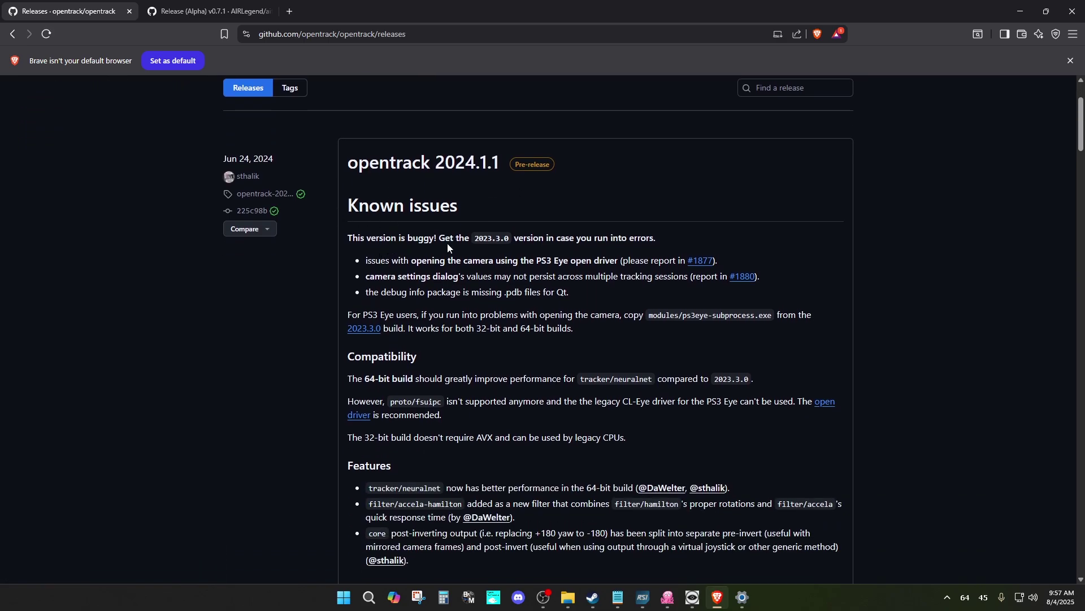
pyautogui.scroll(-9, 531, 248)
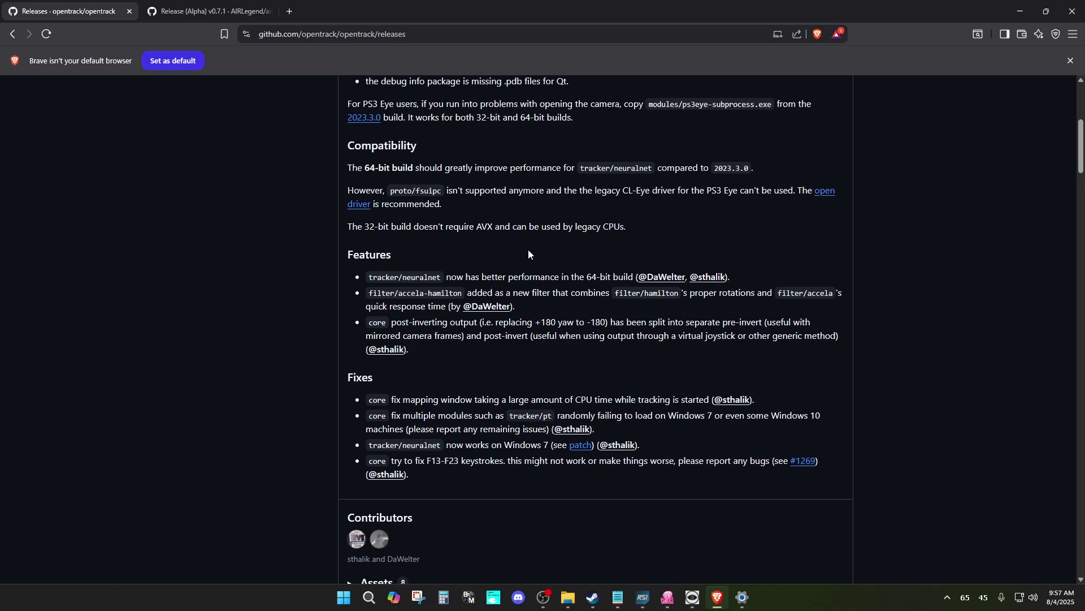
# - Return to the opentrack 2023.3.0 release and start the download of opentrack-2023.3.0-win32-setup.exe, cancelling at the save dialog
pyautogui.click(442, 368)
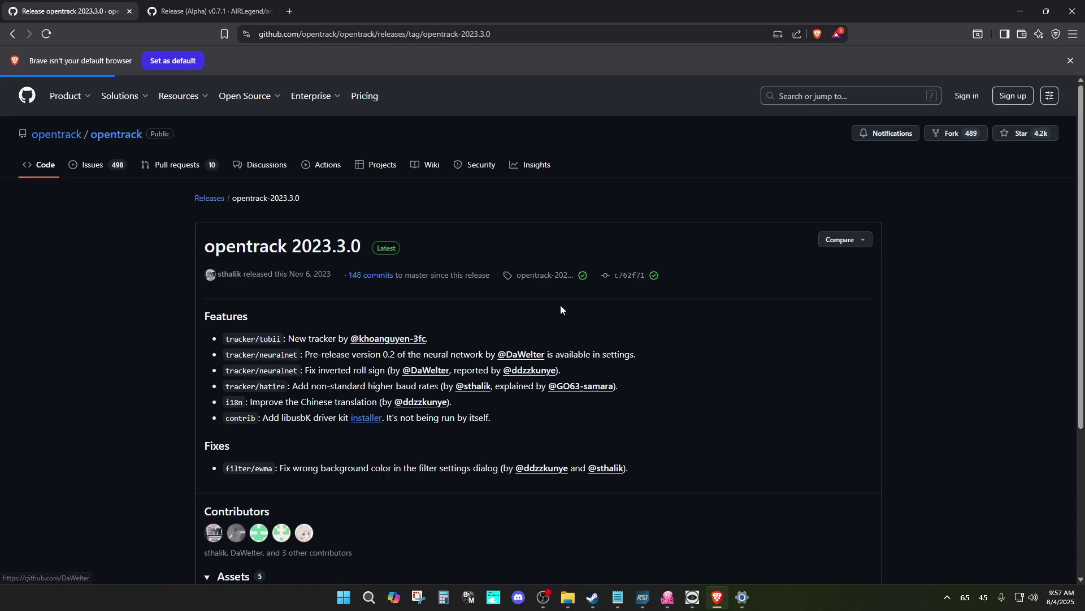
pyautogui.scroll(-3, 554, 294)
pyautogui.scroll(2, 560, 299)
pyautogui.scroll(-3, 652, 338)
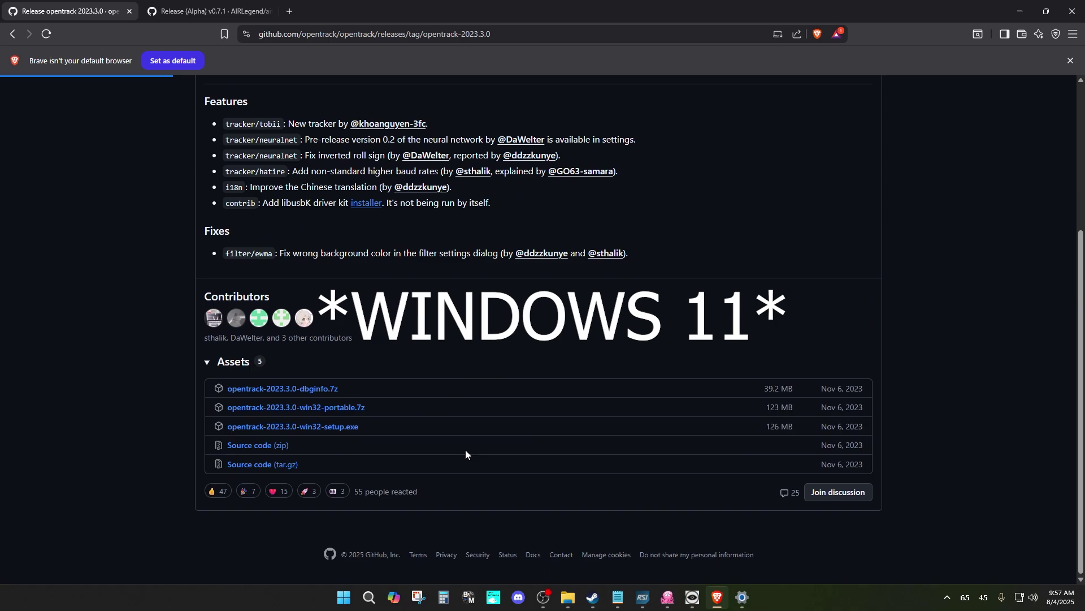
pyautogui.click(350, 431)
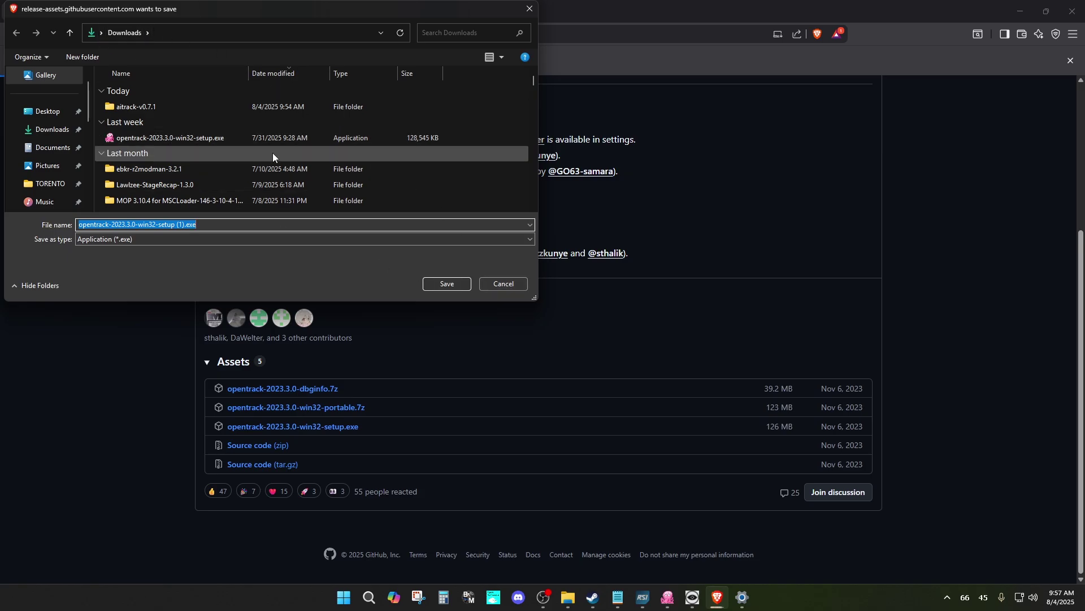
pyautogui.click(501, 286)
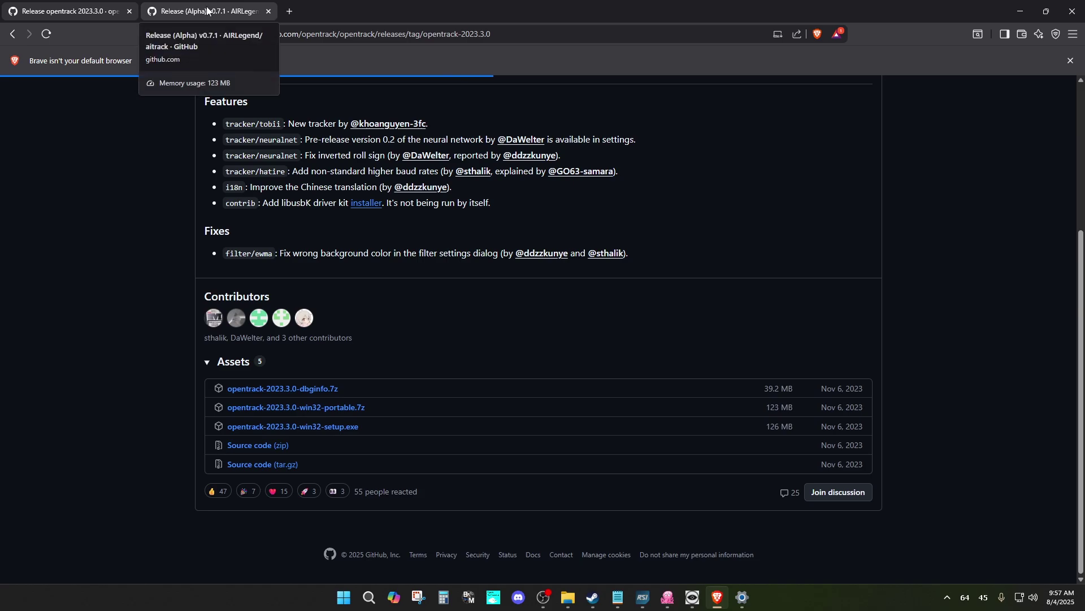
# - Go to the AIRLegend/aitrack repository and look through its releases list
pyautogui.click(187, 4)
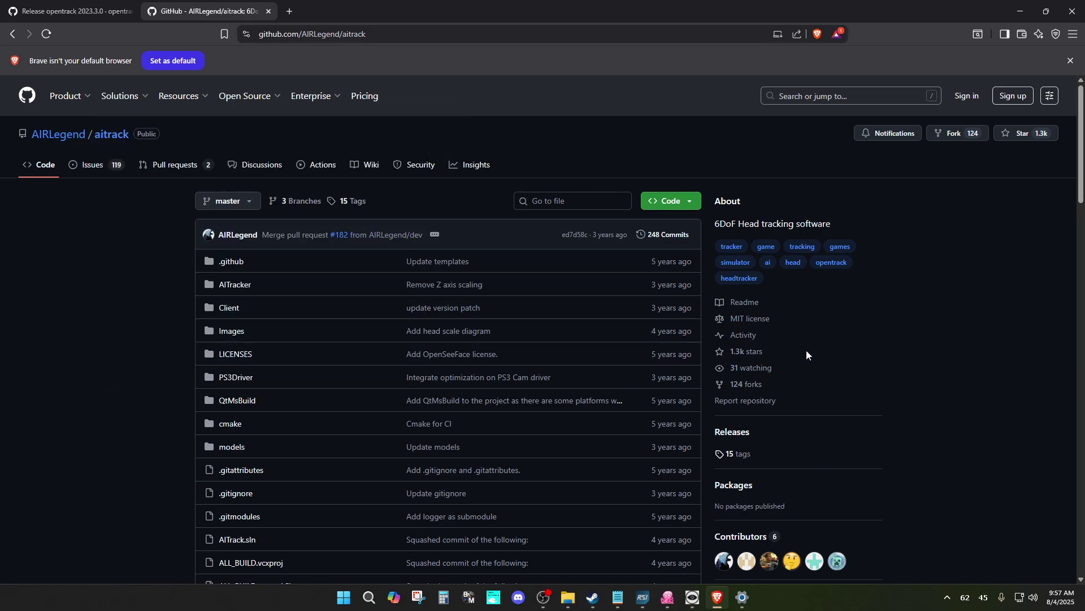
pyautogui.scroll(-1, 806, 355)
pyautogui.click(730, 376)
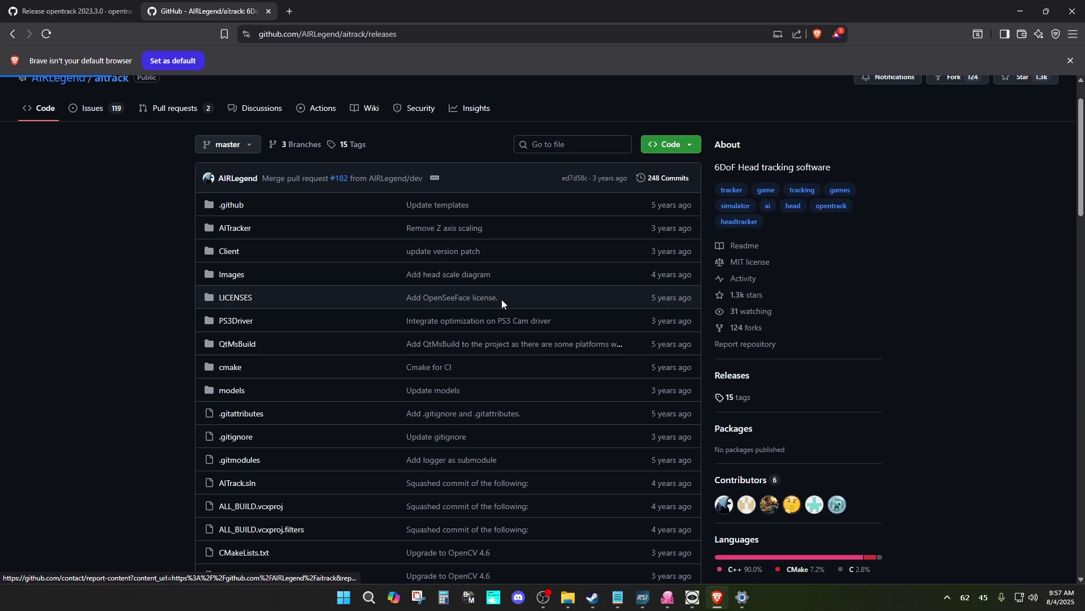
pyautogui.scroll(-2, 594, 328)
pyautogui.scroll(2, 588, 325)
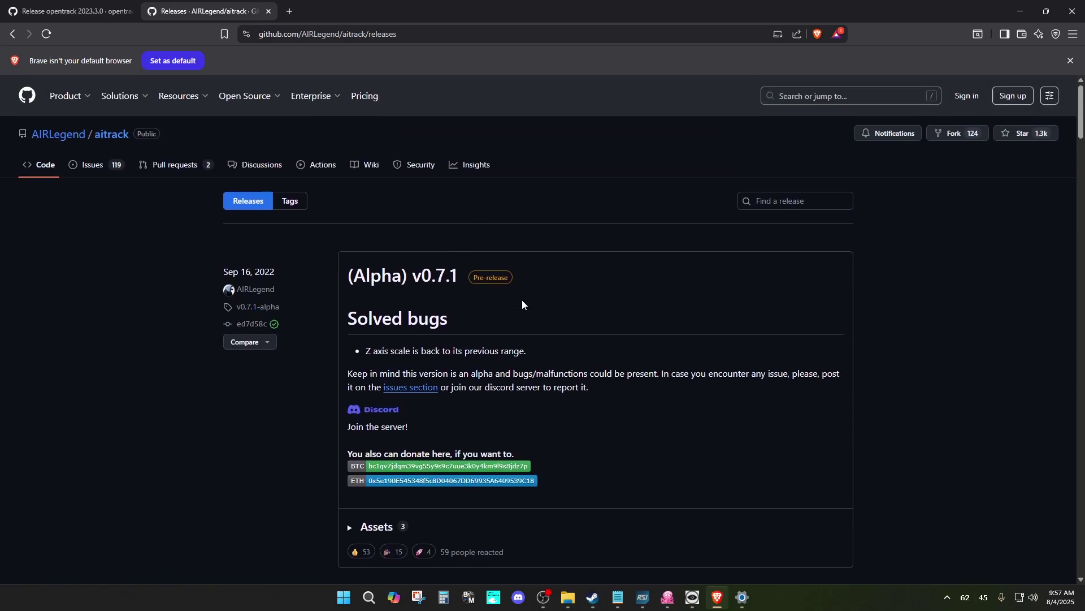
pyautogui.scroll(-3, 550, 318)
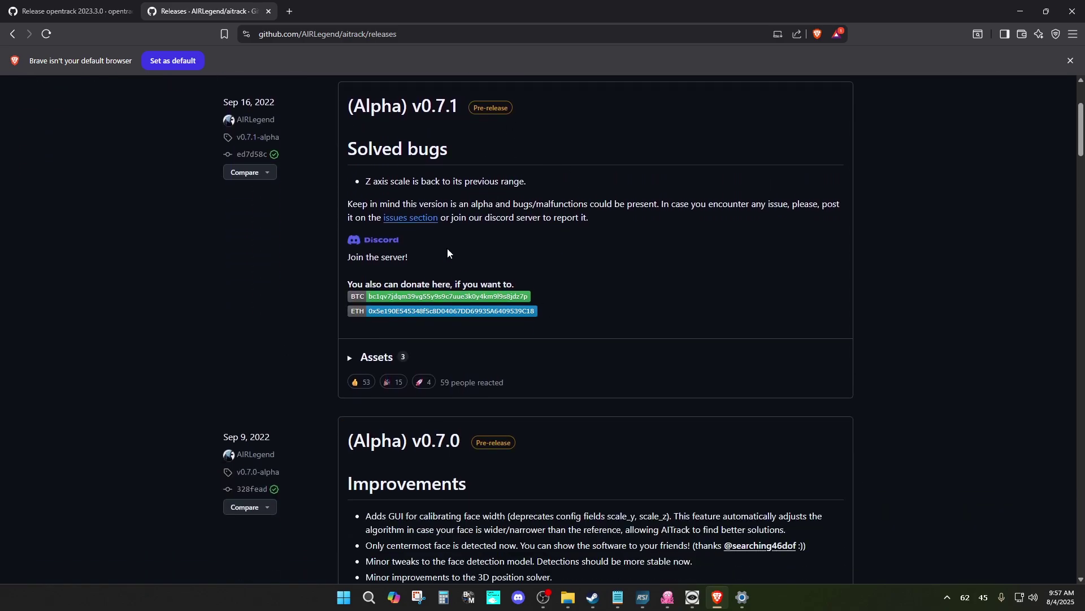
pyautogui.scroll(1, 560, 239)
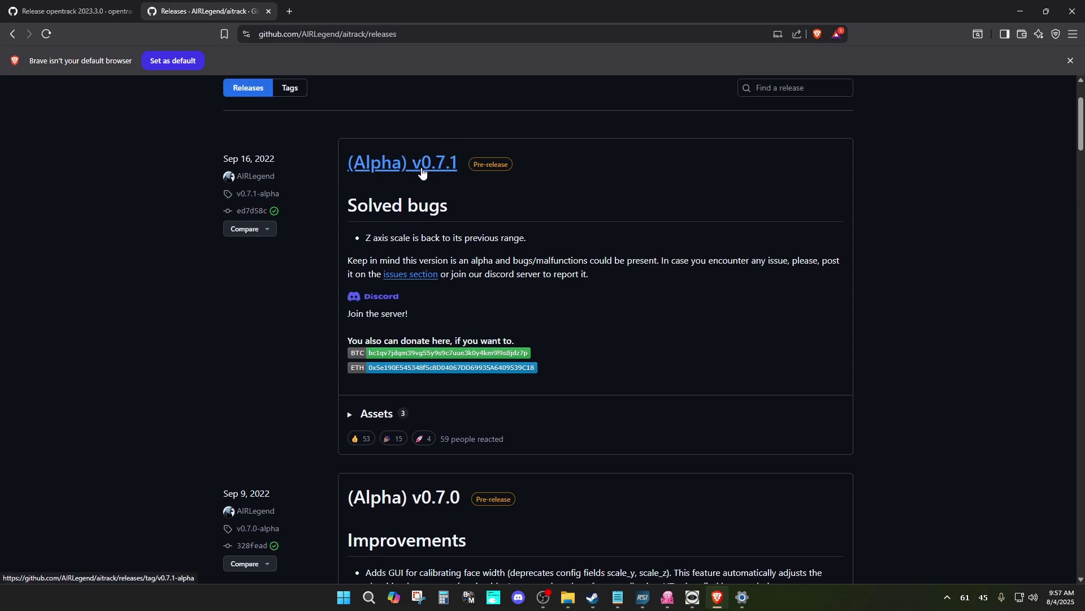
# - Open the (Alpha) v0.7.1 release and start the download of aitrack-v0.7.1.zip, cancelling at the save dialog
pyautogui.click(422, 166)
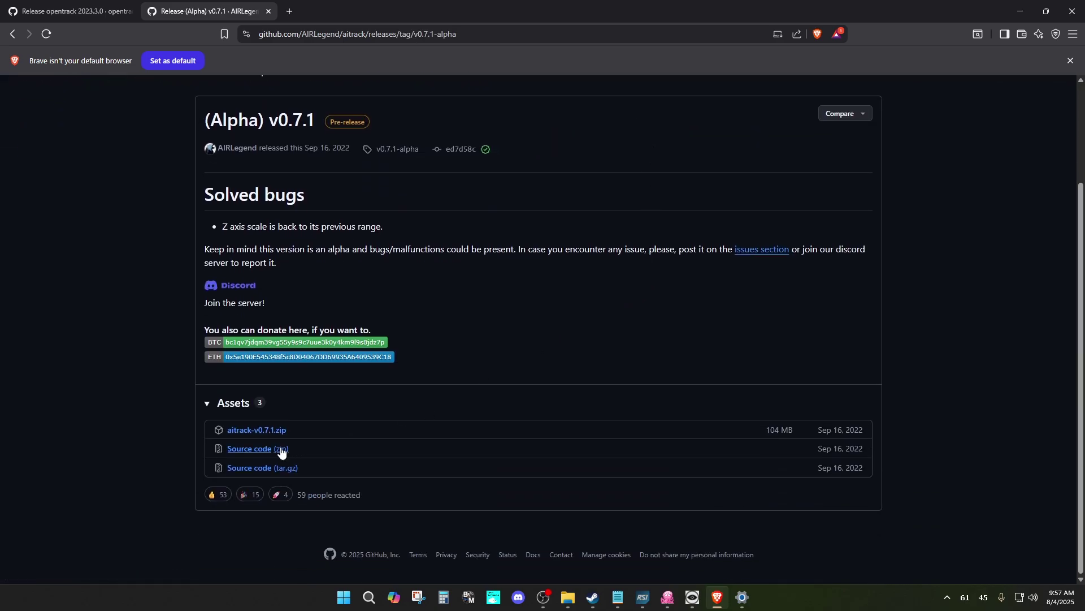
pyautogui.click(265, 430)
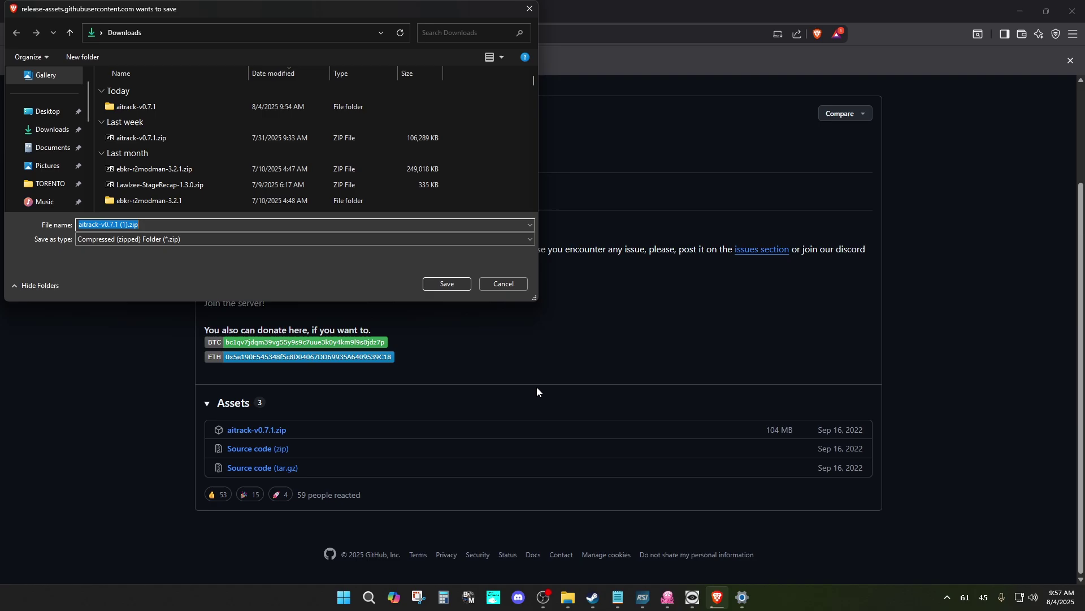
pyautogui.click(506, 286)
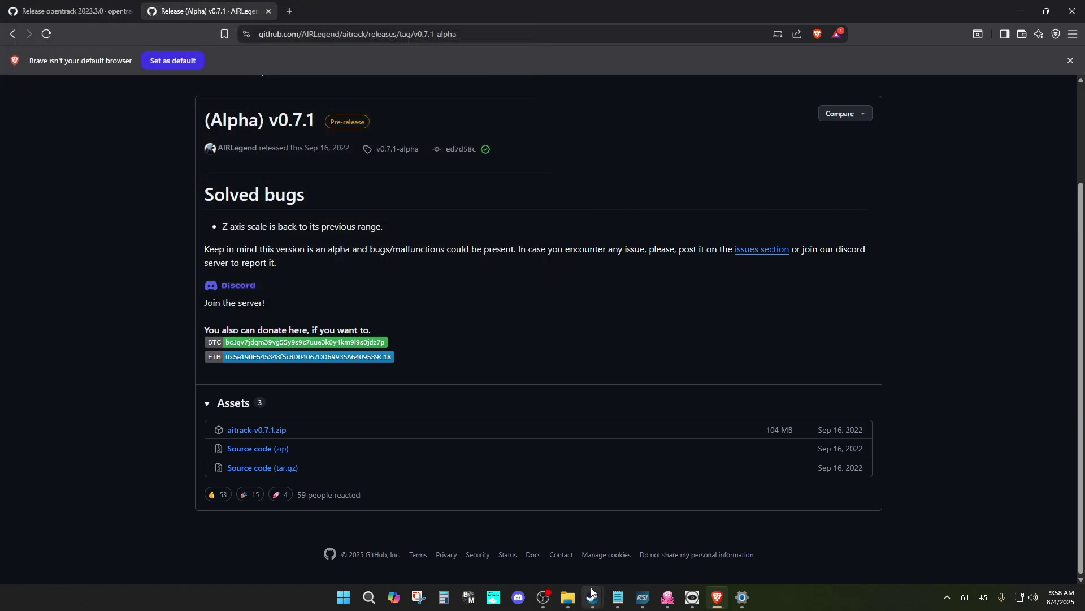
# - Switch to File Explorer, locate aitrack-v0.7.1.zip in Downloads, and inspect the extracted aitrack-v0.7.1 folder containing AITrack.exe
pyautogui.click(568, 597)
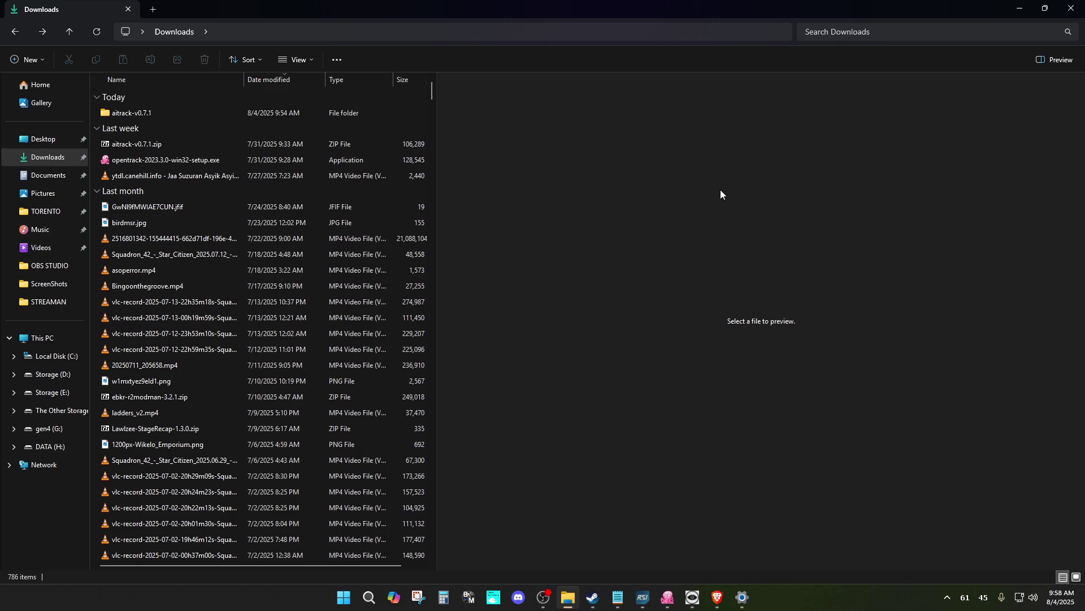
pyautogui.doubleClick(153, 112)
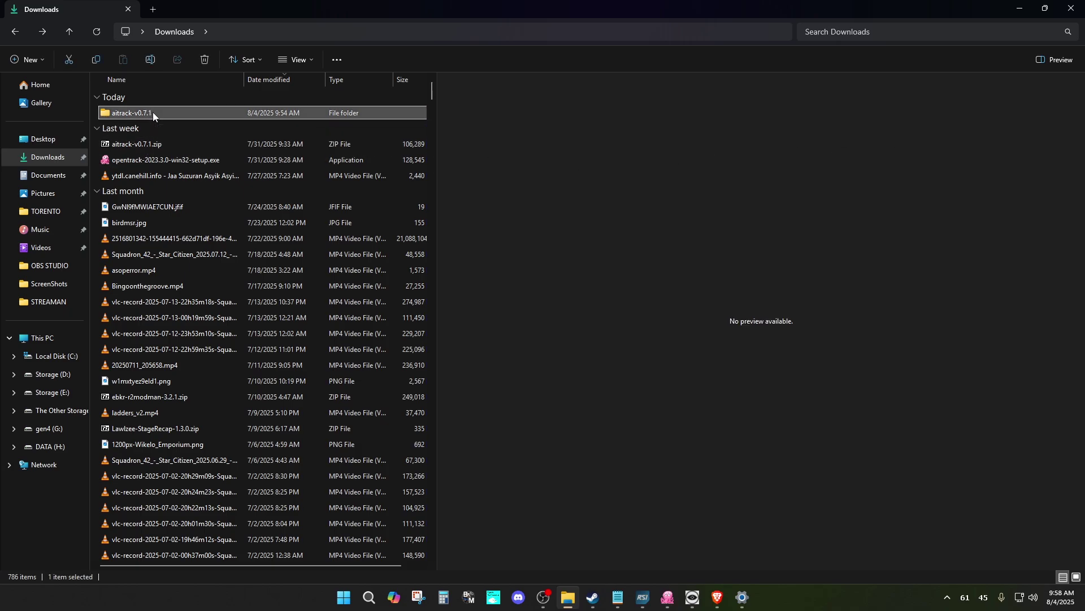
pyautogui.click(21, 33)
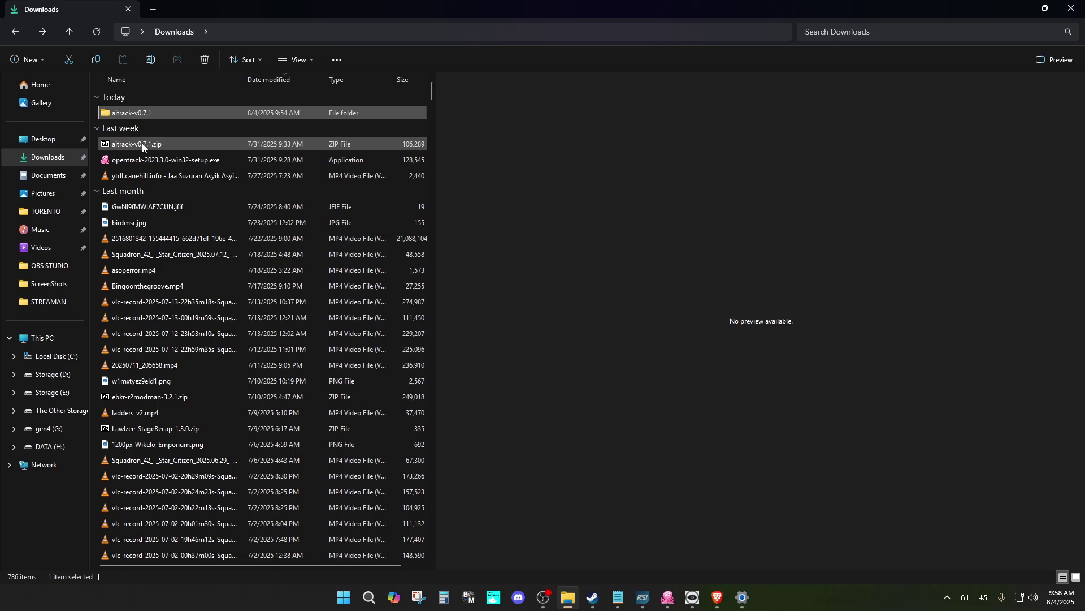
pyautogui.click(140, 145)
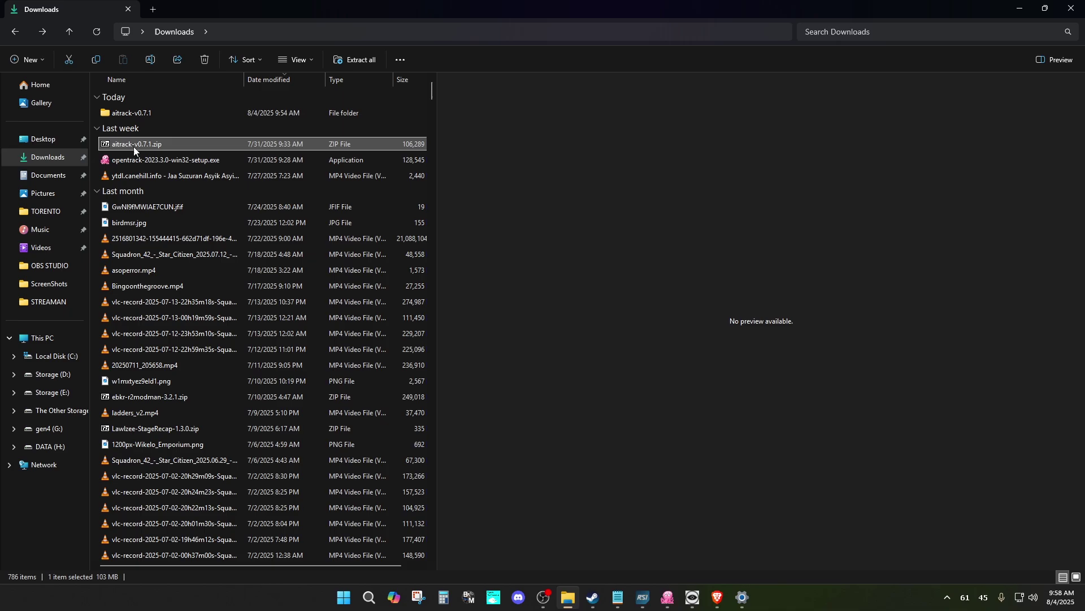
pyautogui.doubleClick(159, 117)
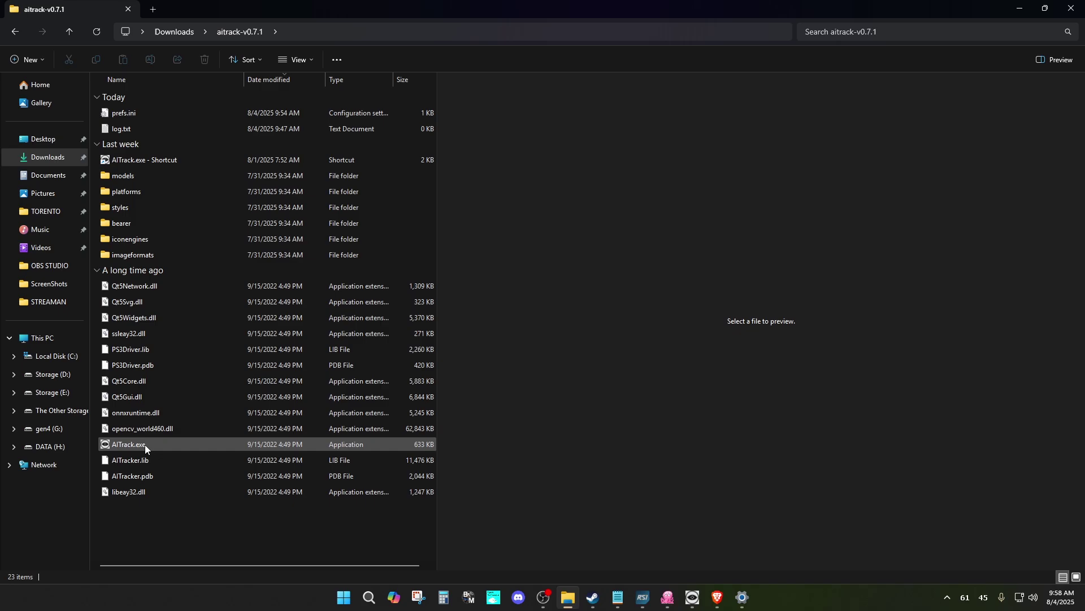
pyautogui.moveTo(668, 597)
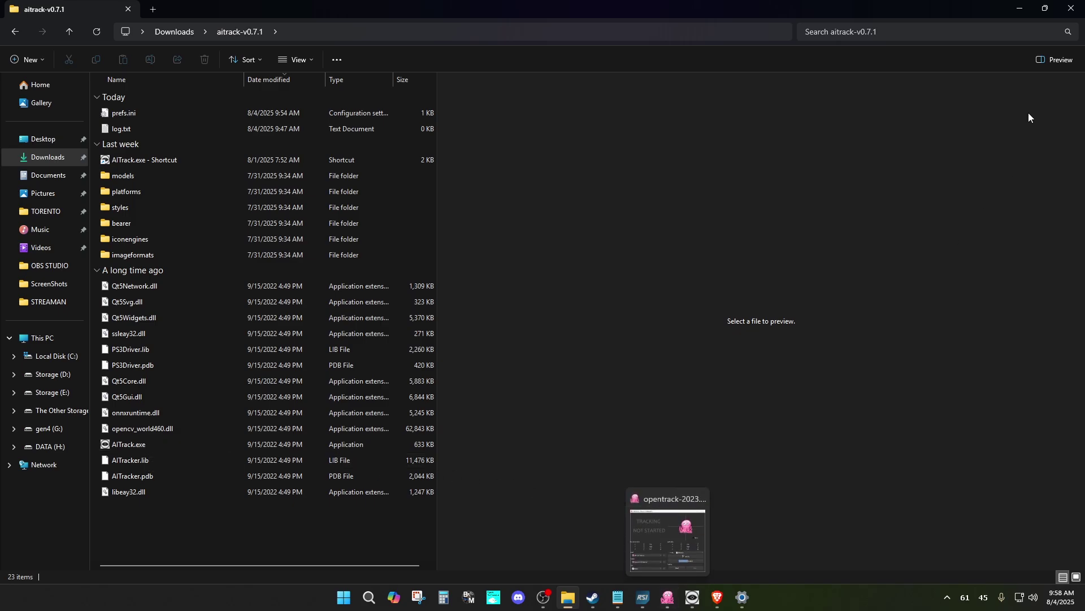
pyautogui.click(1021, 14)
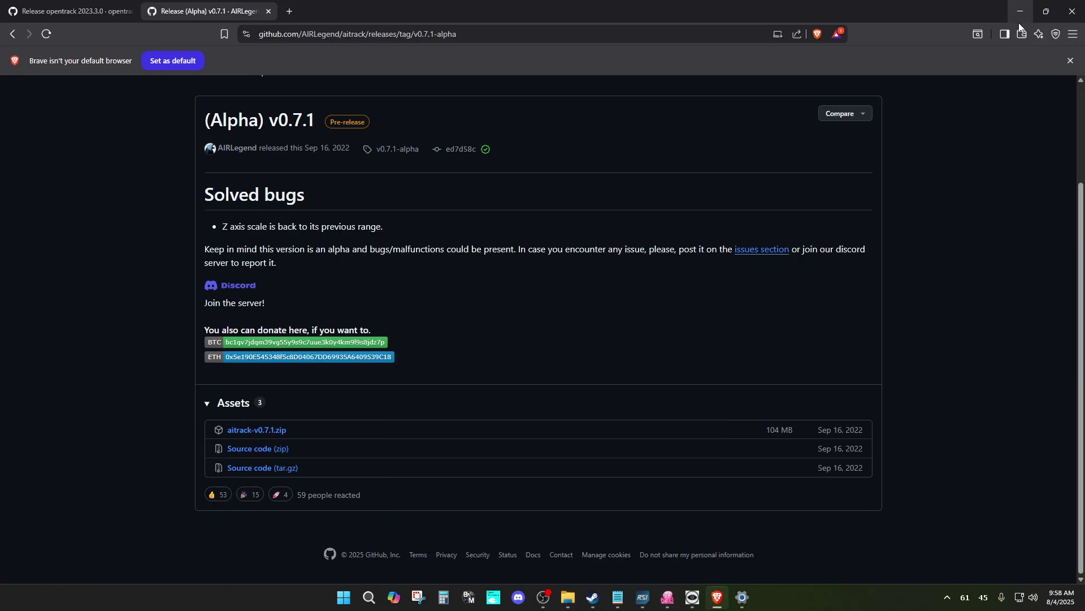
# - Switch to the opentrack and AITrack windows and select UDP over network as opentrack's input
pyautogui.click(673, 603)
pyautogui.click(691, 602)
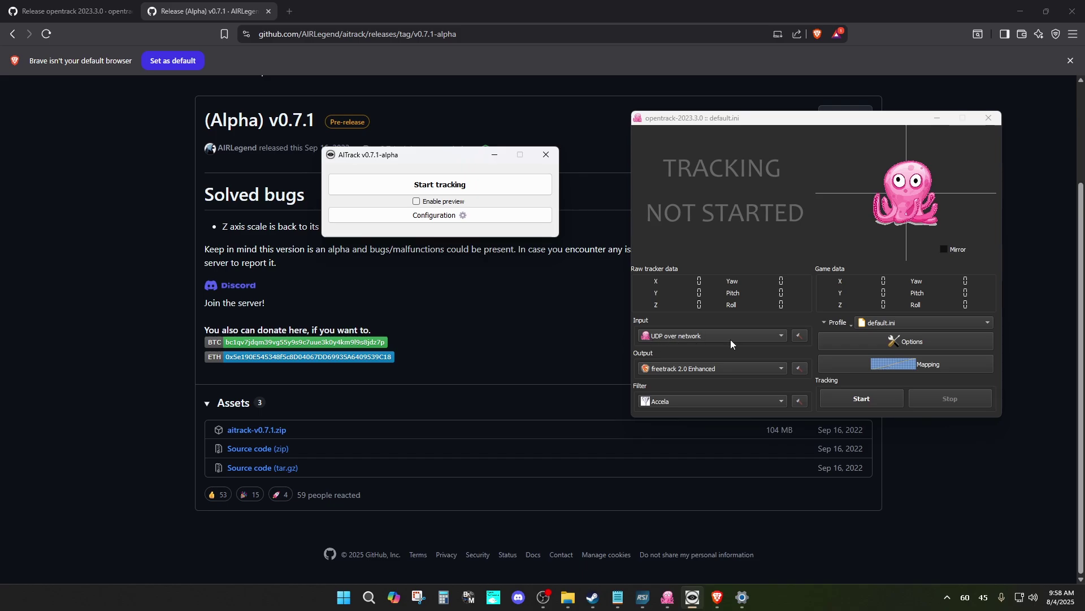
pyautogui.click(758, 339)
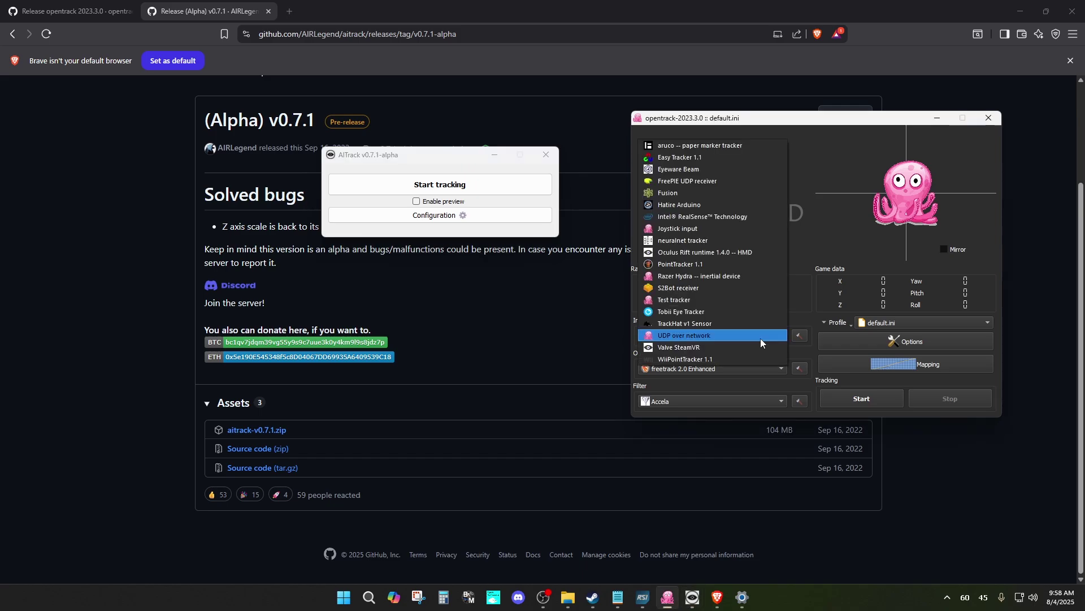
pyautogui.click(696, 337)
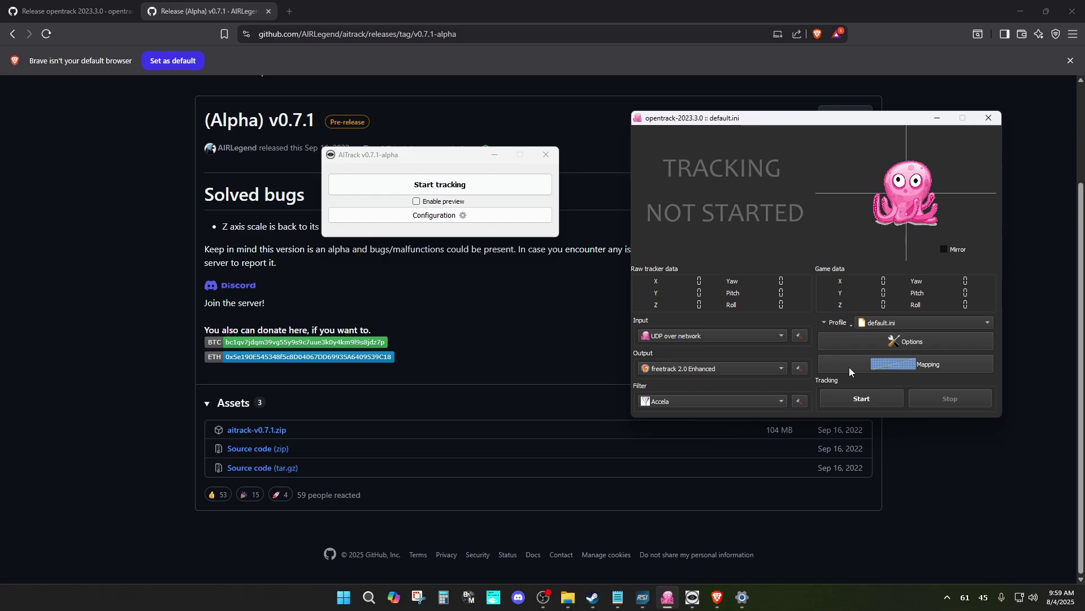
# - Start tracking in opentrack and AITrack, and briefly enable AITrack's camera preview to check the face detection
pyautogui.click(845, 403)
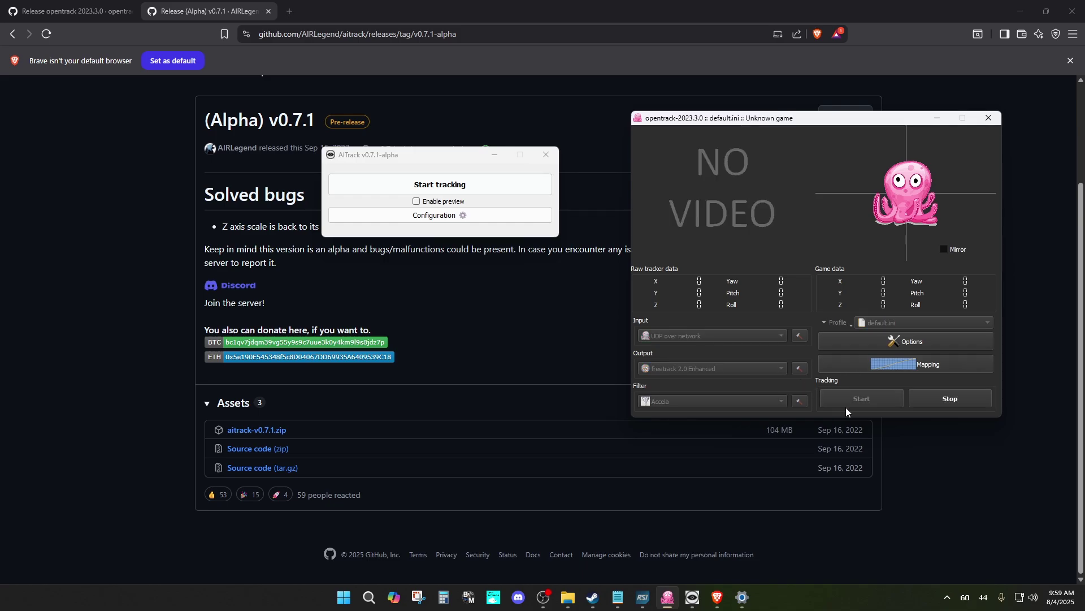
pyautogui.click(444, 188)
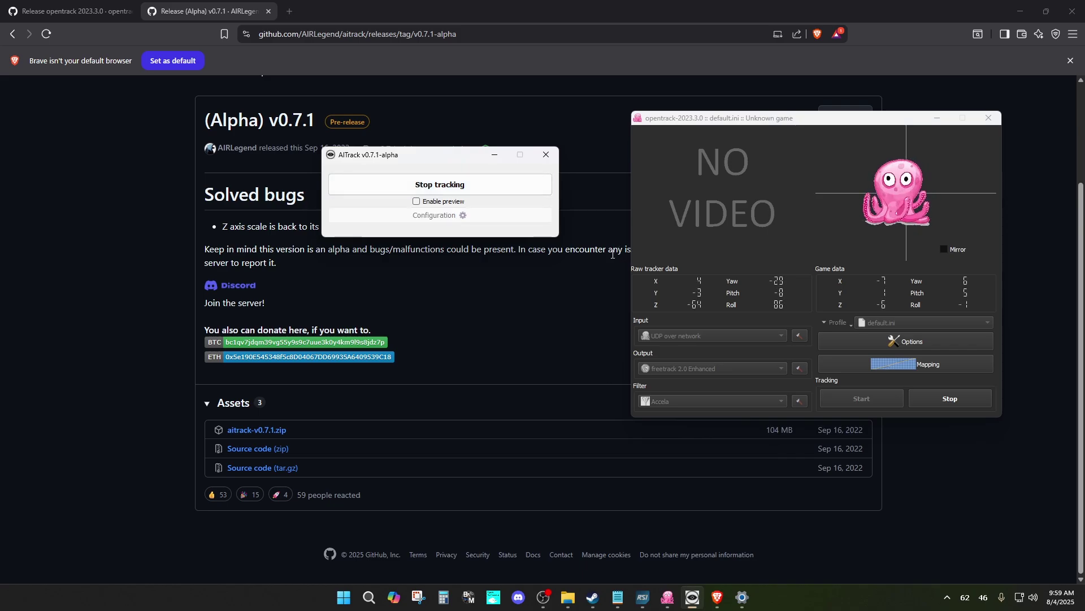
pyautogui.click(423, 202)
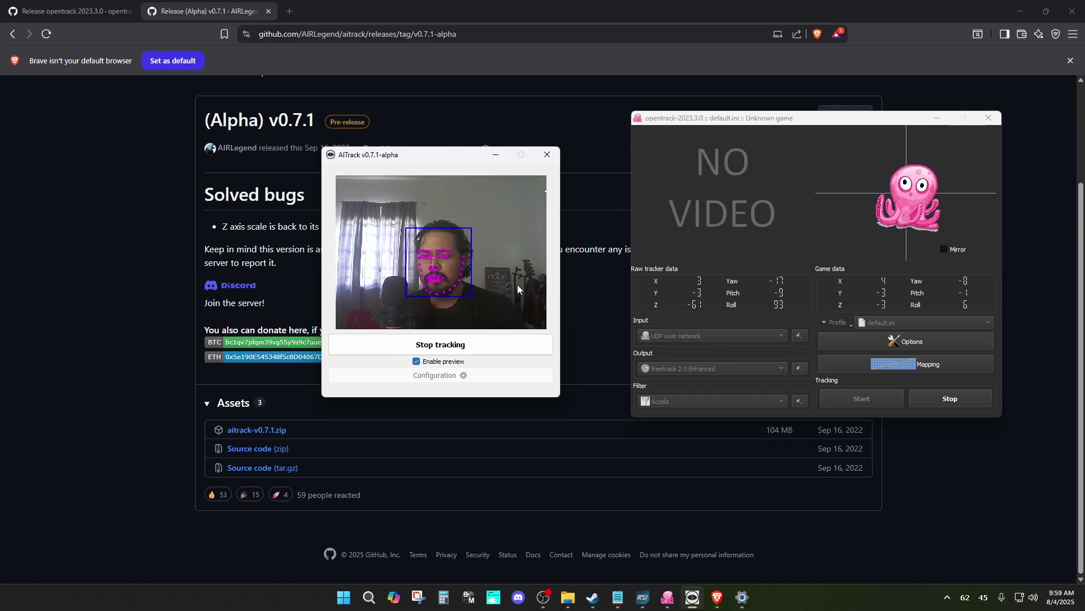
pyautogui.click(417, 361)
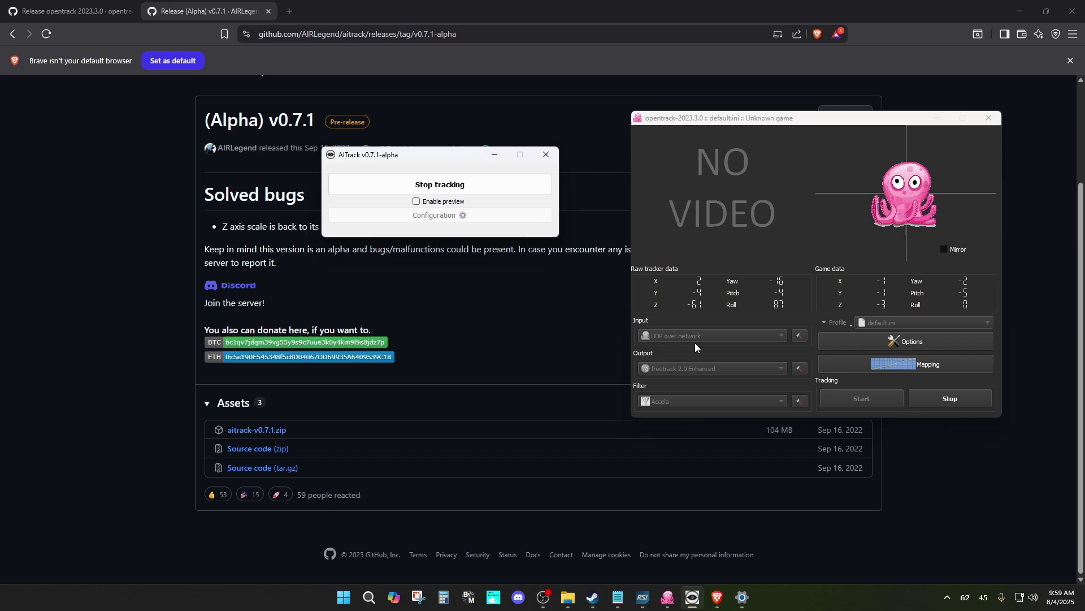
# - Review the global shortcuts and the output axis assignment in opentrack's options
pyautogui.click(873, 343)
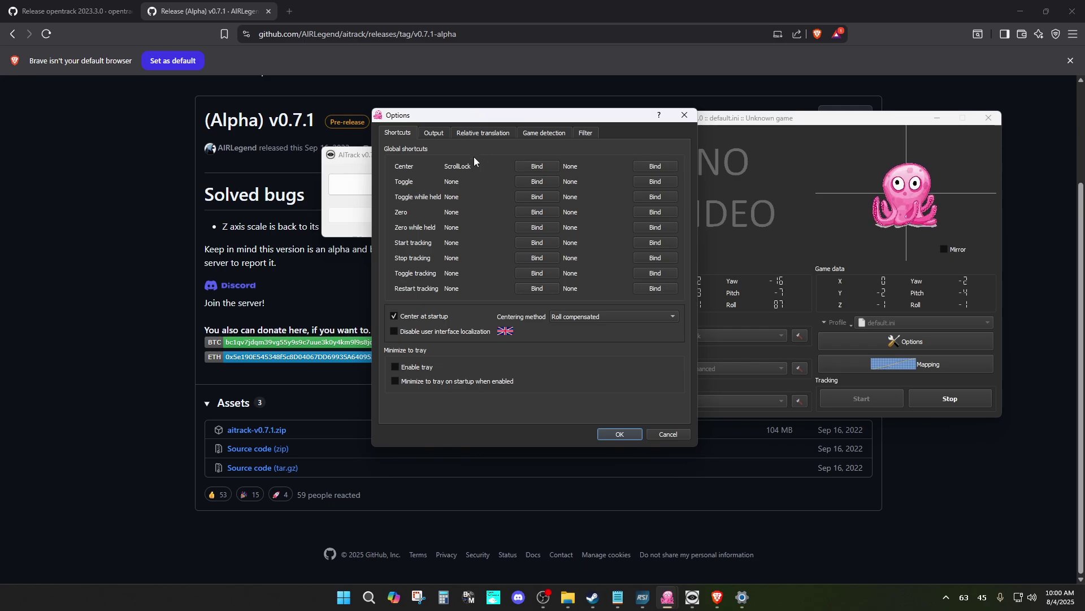
pyautogui.click(433, 134)
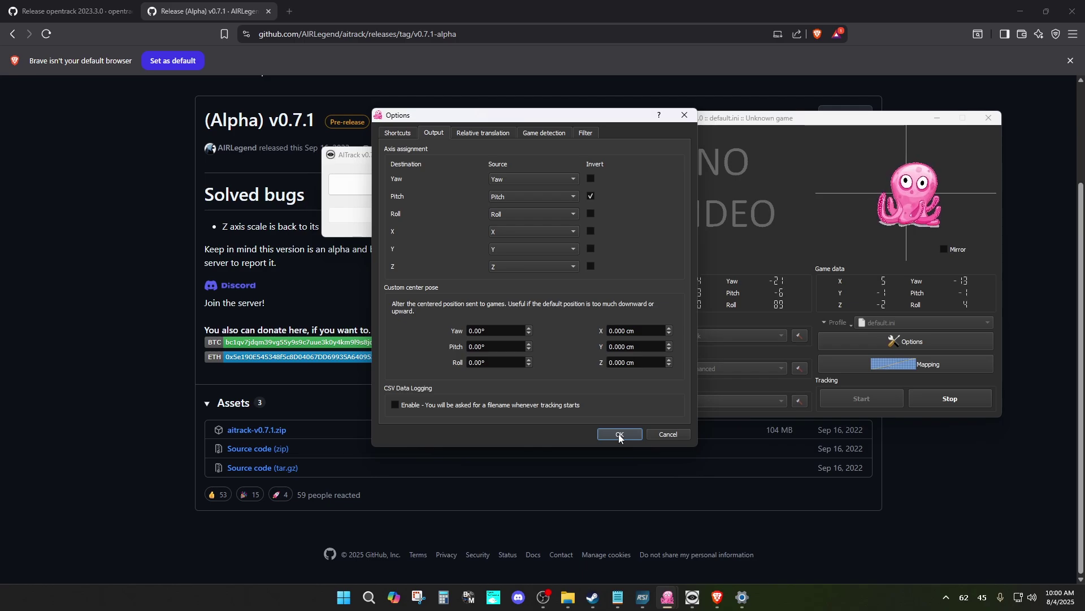
# - Switch to Star Citizen and choose TrackIR as the head tracking source in the Comms, FOIP & Head Tracking options
pyautogui.click(640, 601)
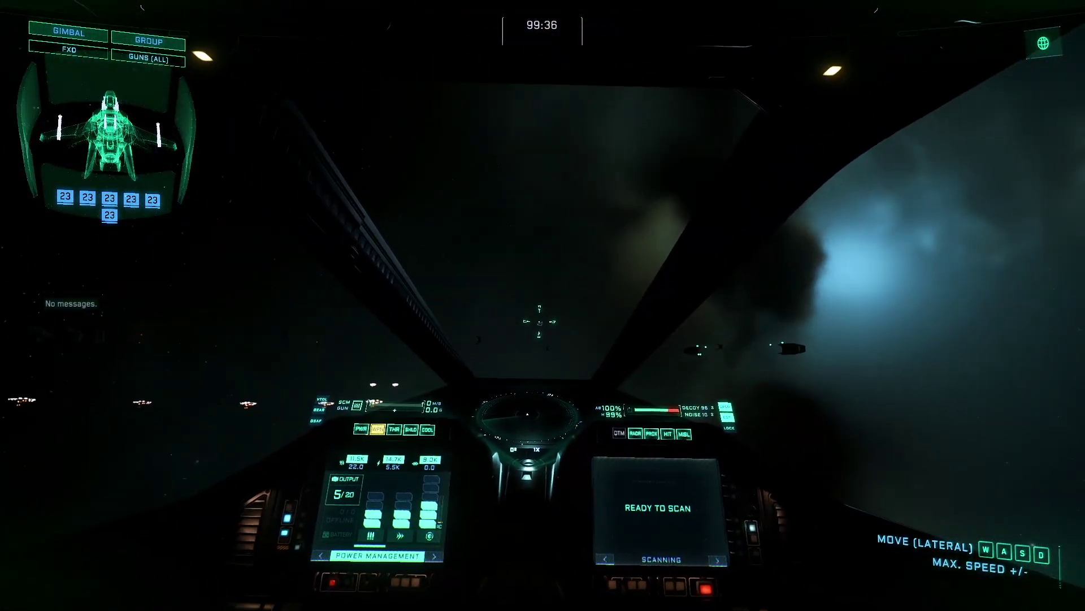
pyautogui.press('Escape')
pyautogui.click(564, 247)
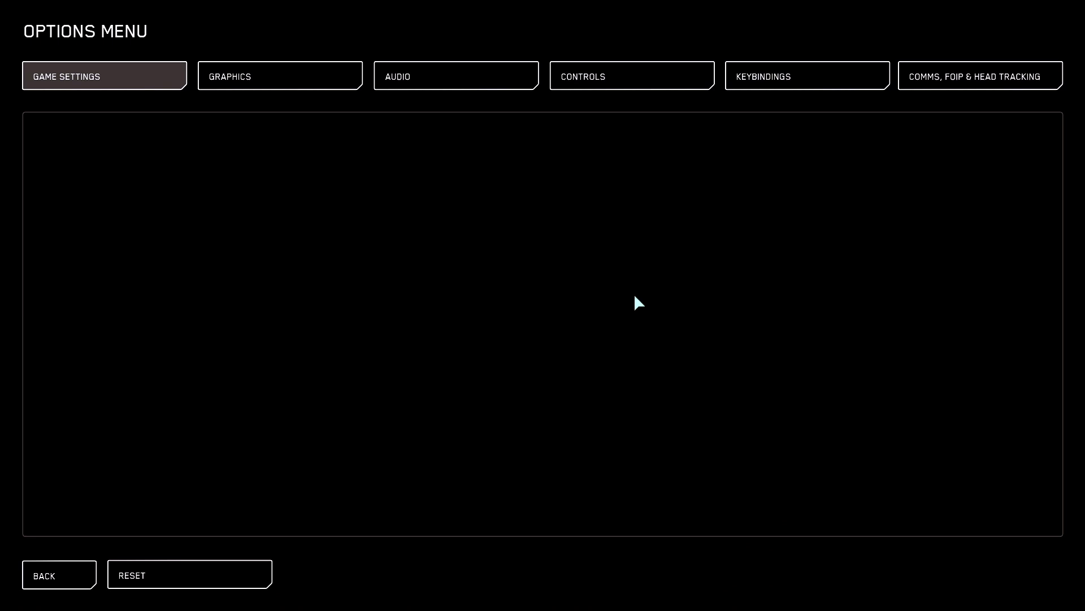
pyautogui.click(905, 77)
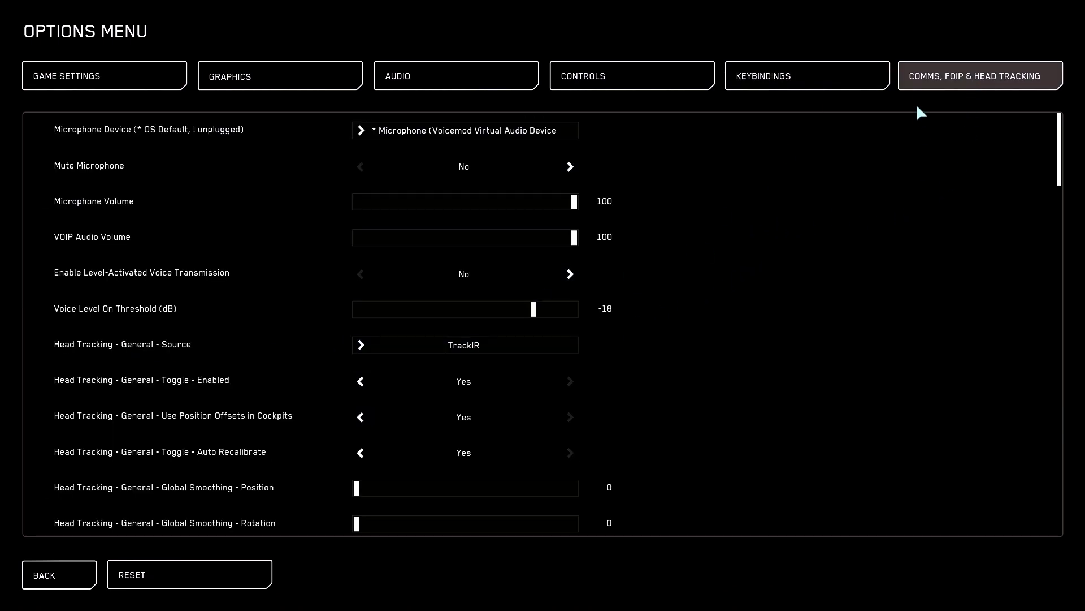
pyautogui.click(60, 573)
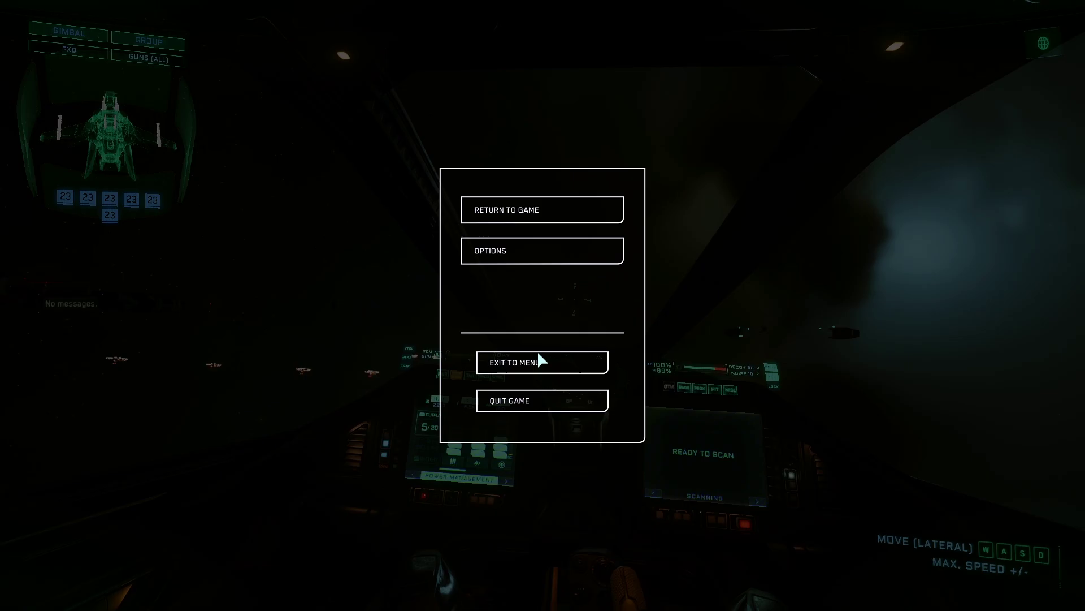
pyautogui.click(534, 254)
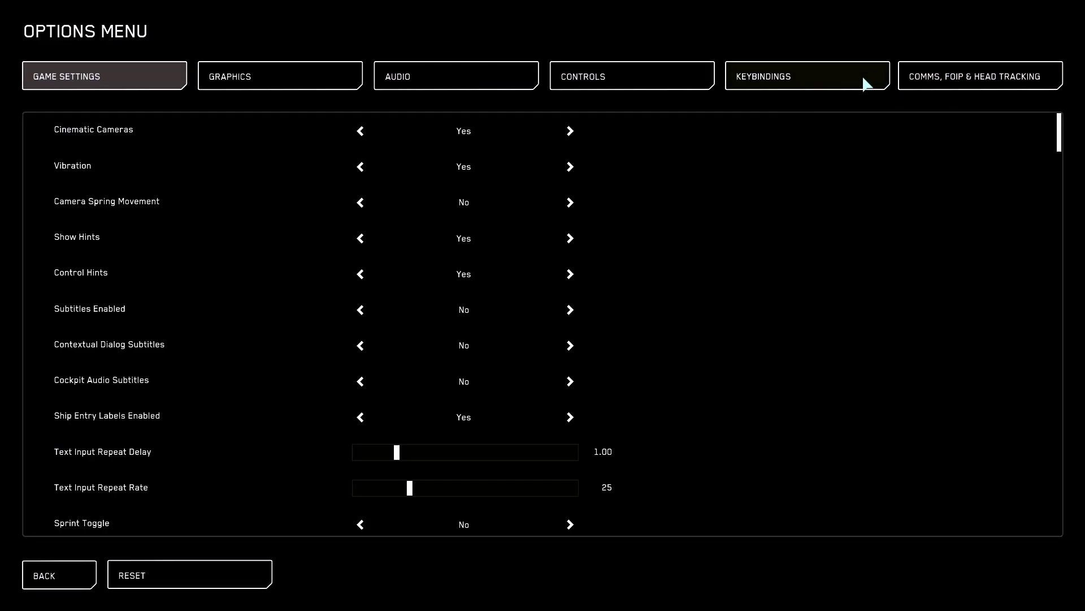
pyautogui.click(951, 82)
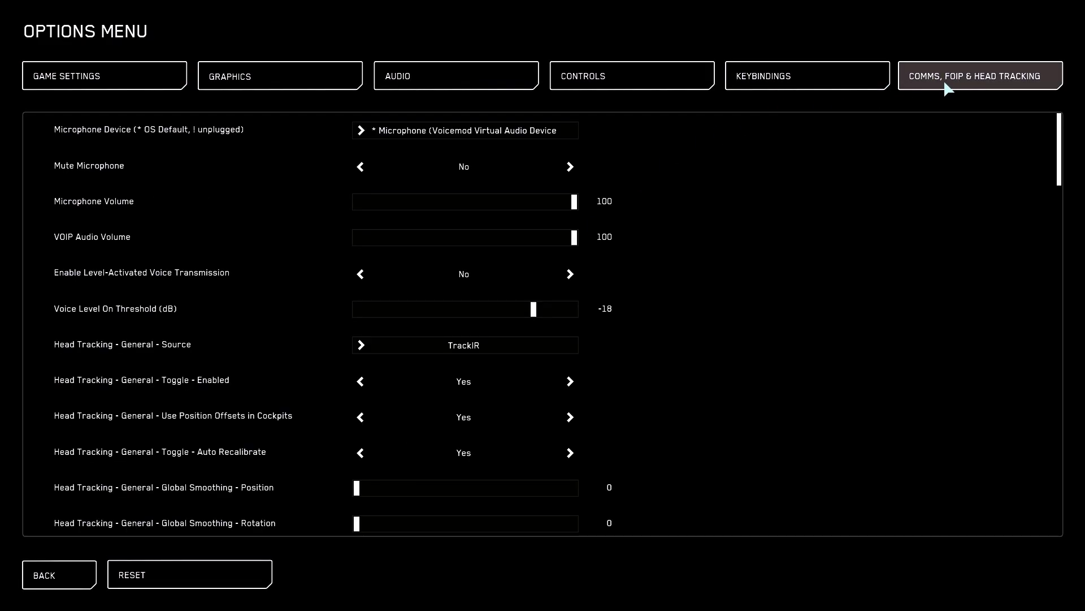
pyautogui.click(418, 348)
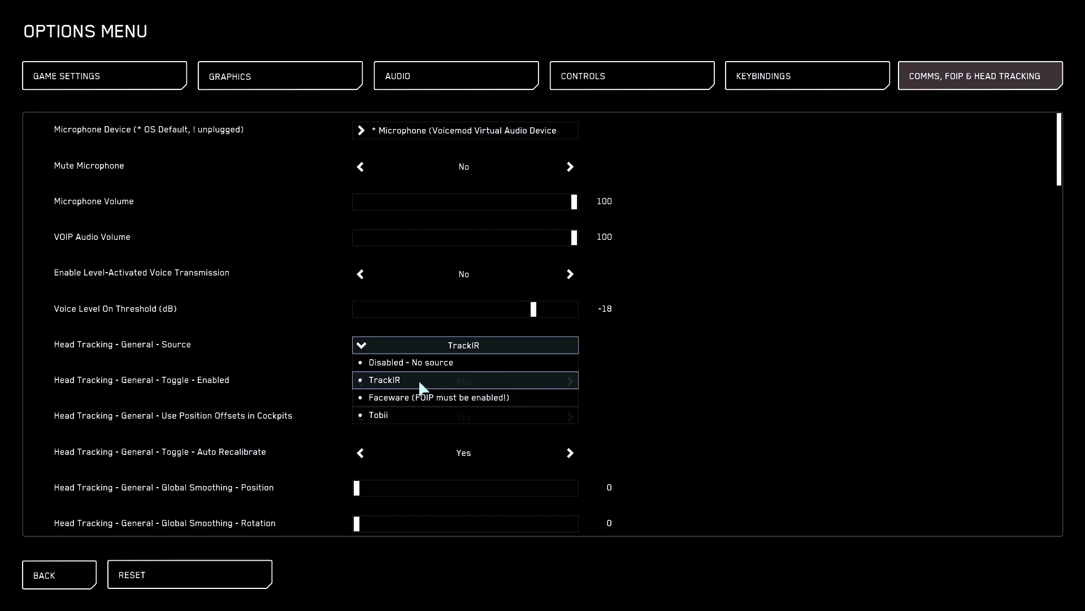
pyautogui.click(420, 381)
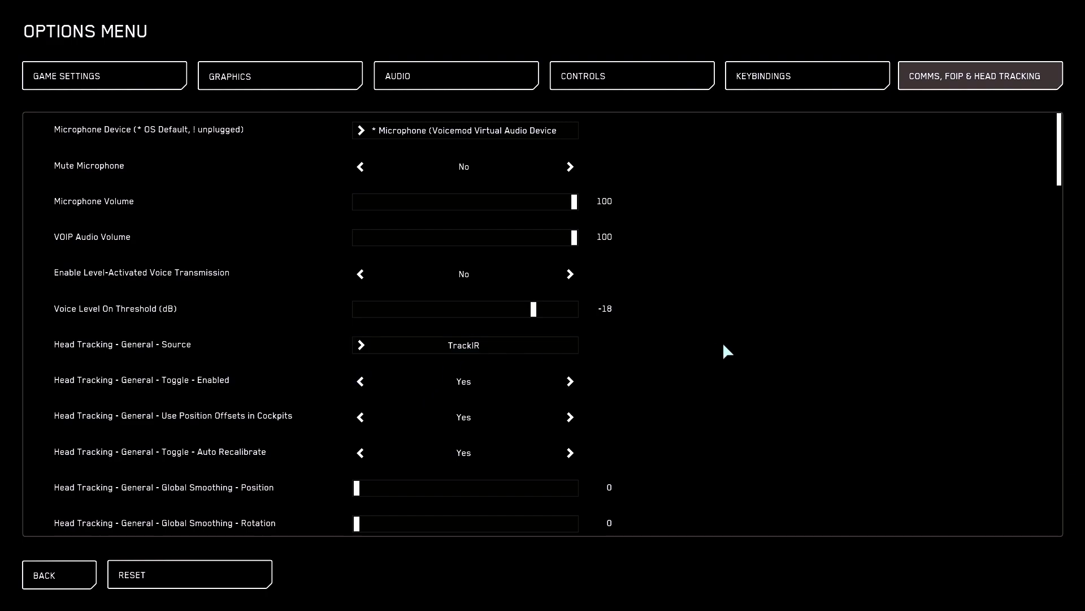
# - Review the general head tracking toggles and smoothing settings, and change the Disable During FPS toggle
pyautogui.scroll(-6, 667, 349)
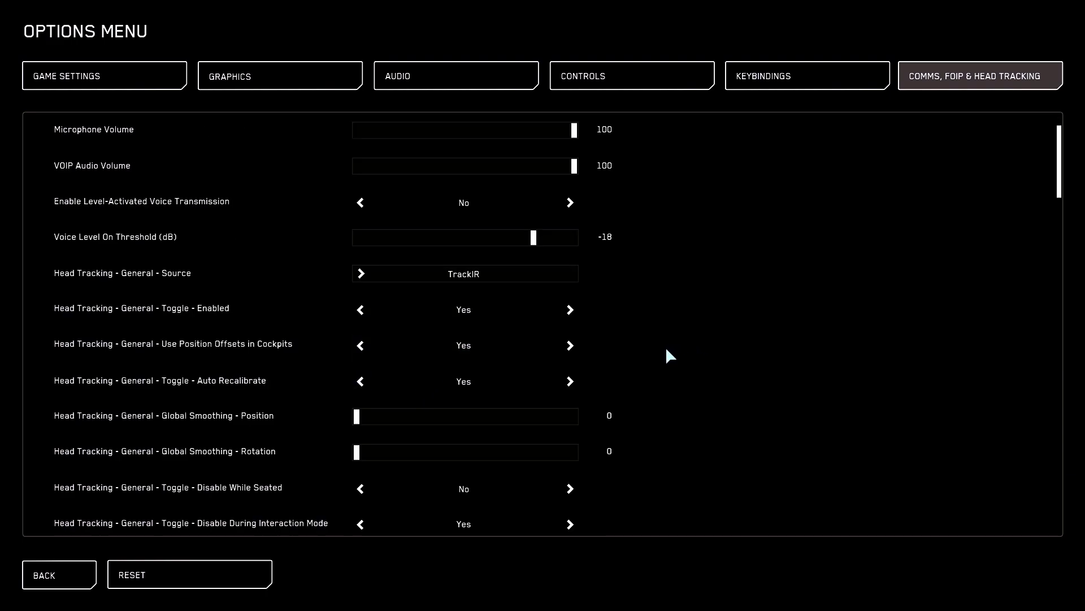
pyautogui.scroll(-2, 671, 356)
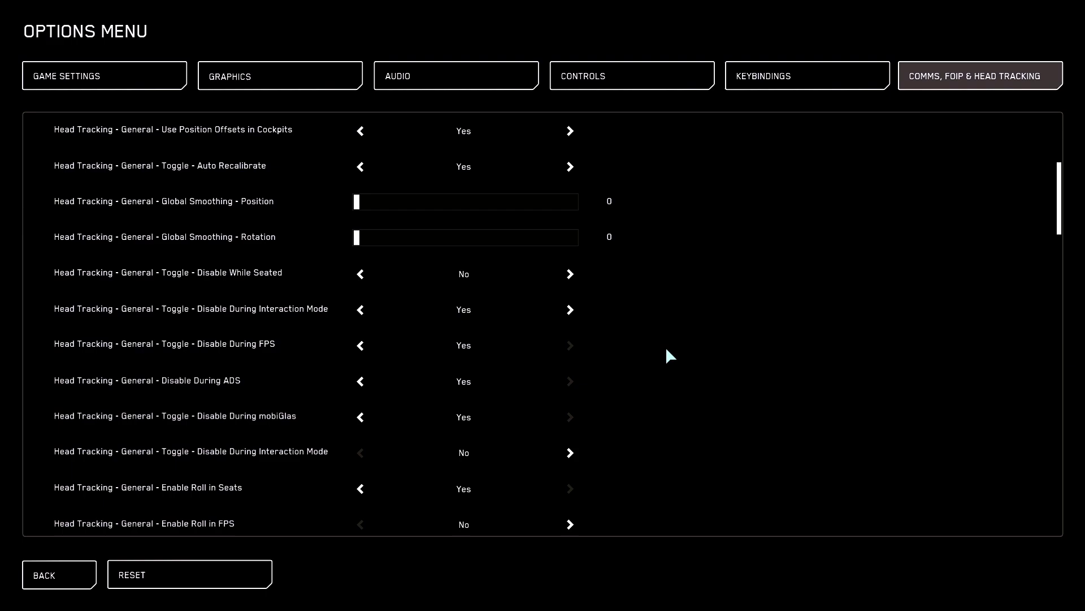
pyautogui.scroll(2, 509, 301)
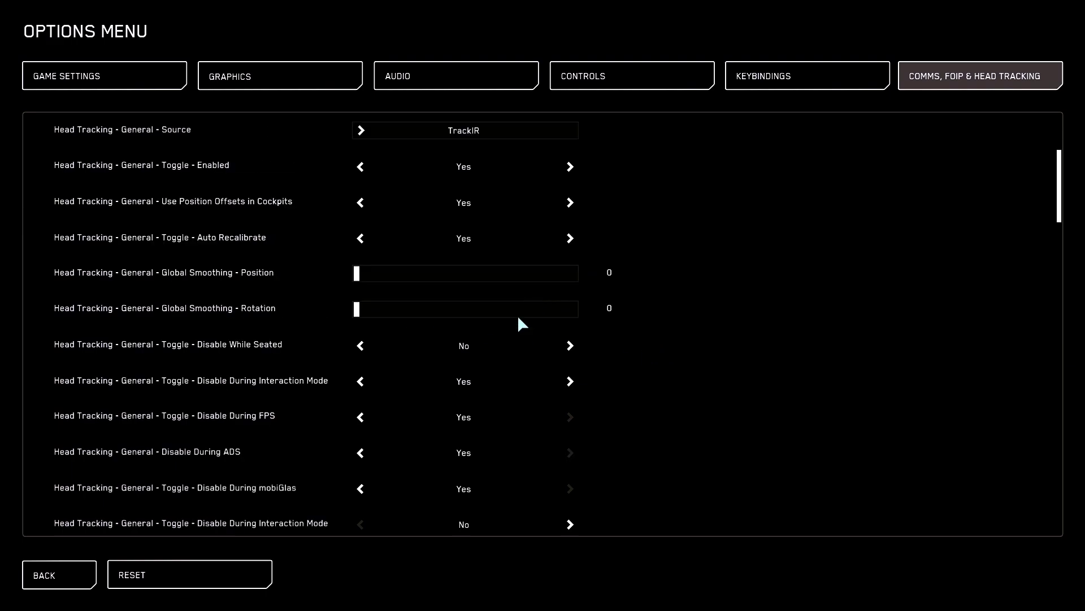
pyautogui.scroll(-4, 517, 317)
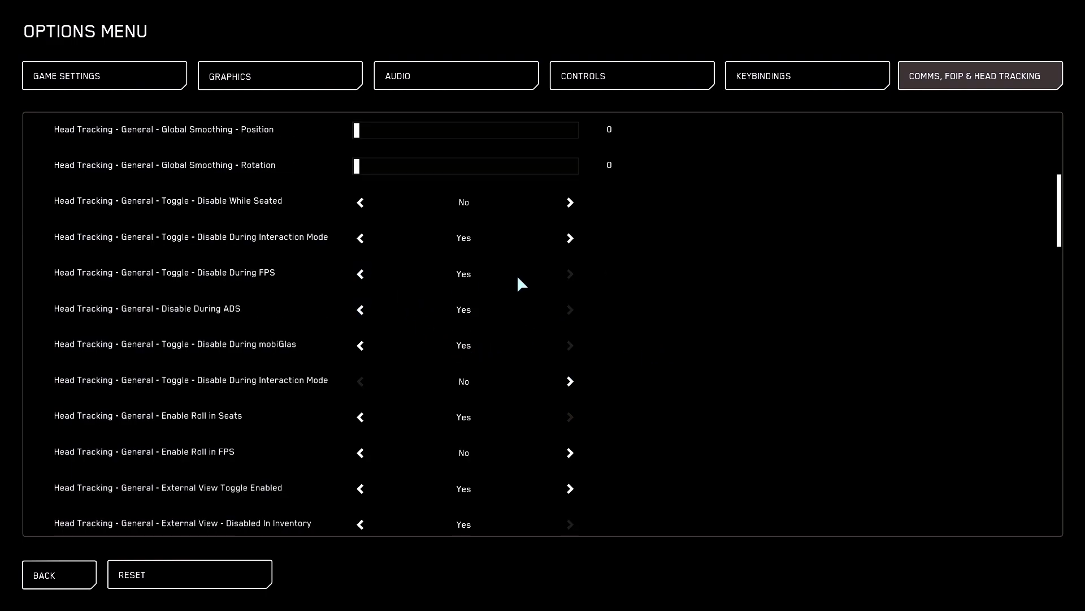
pyautogui.click(361, 275)
pyautogui.scroll(-1, 216, 300)
pyautogui.scroll(1, 225, 279)
pyautogui.scroll(8, 381, 301)
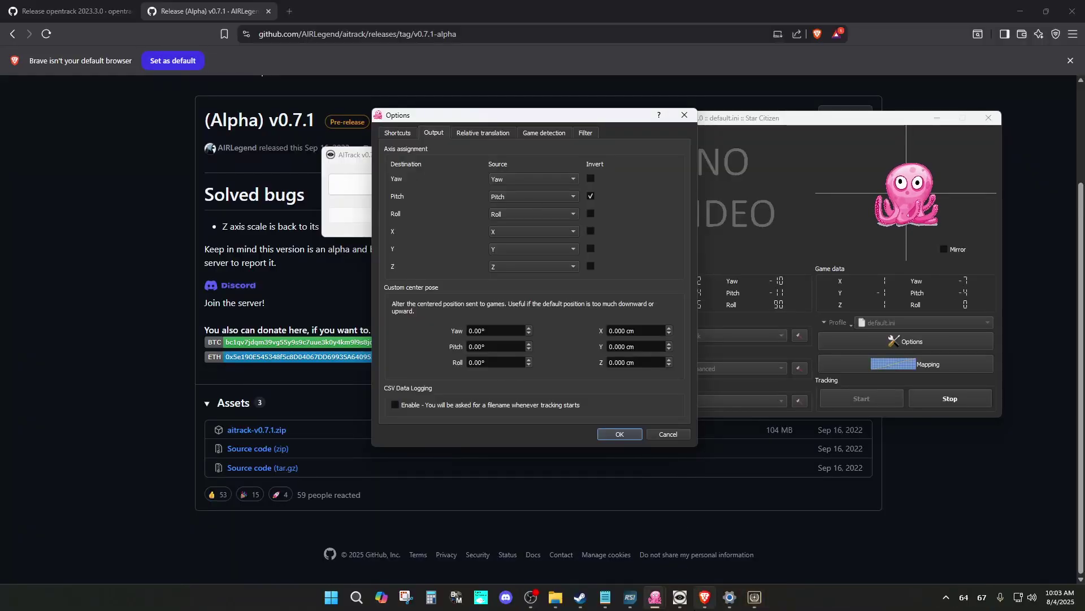
# - Switch to opentrack, minimize the browser and opentrack's main window, and move the Options window aside to expose the game view
pyautogui.moveTo(660, 600)
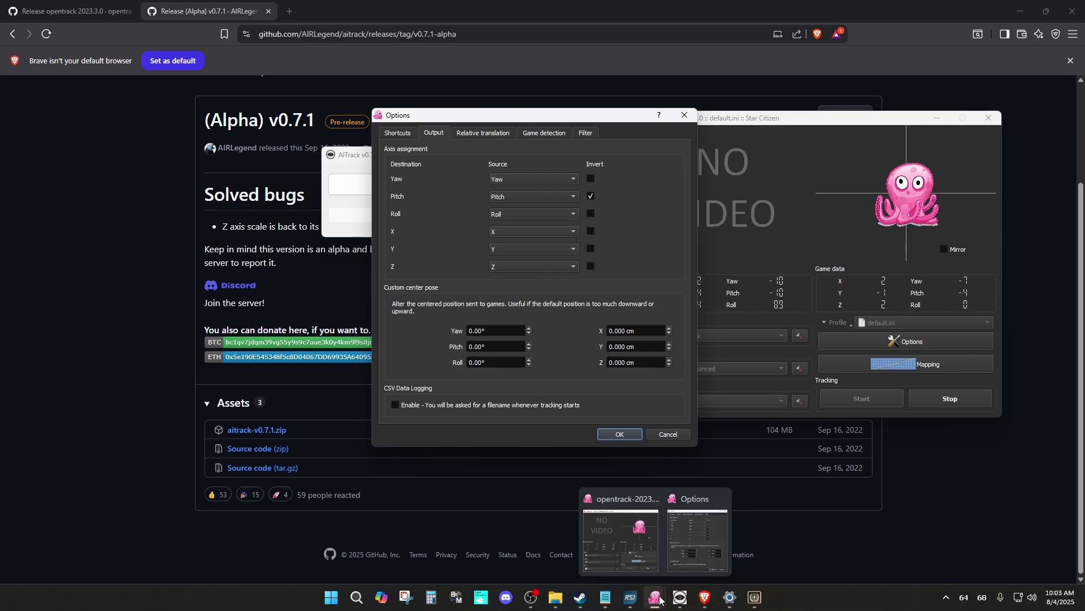
pyautogui.click(878, 118)
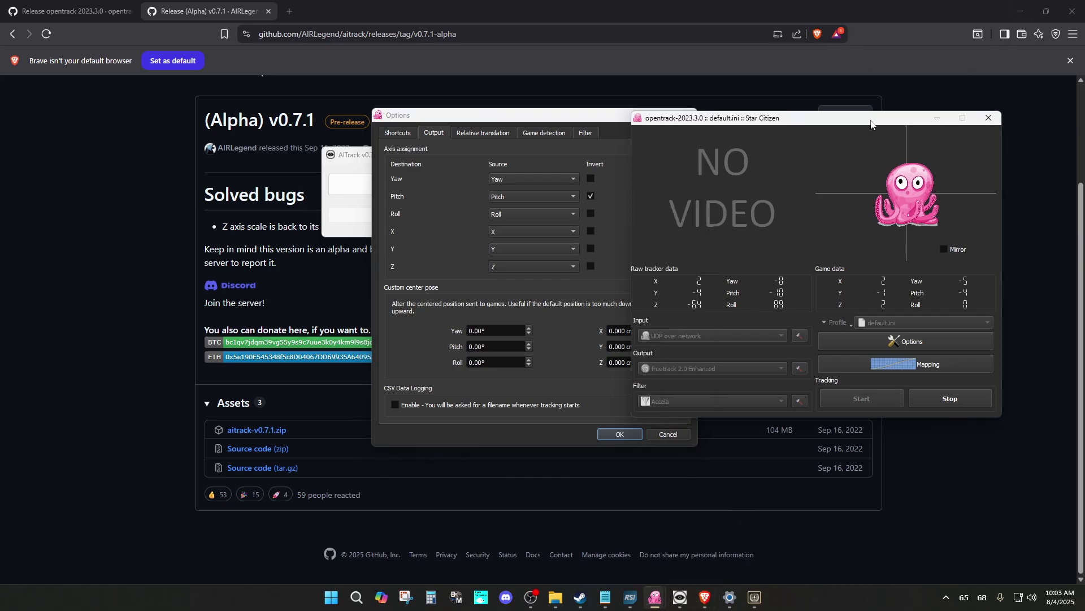
pyautogui.click(1022, 12)
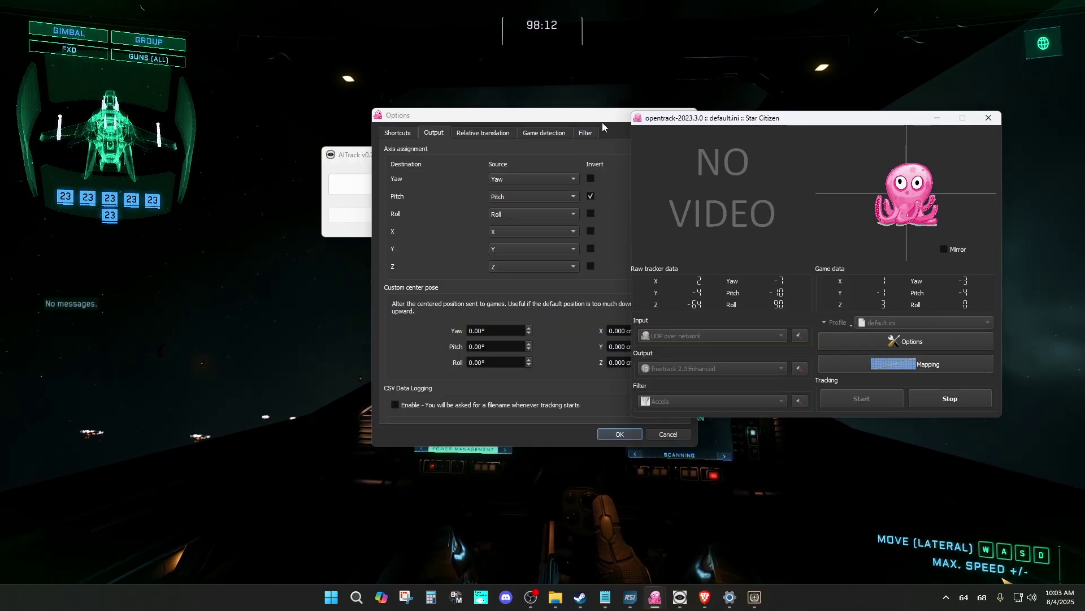
pyautogui.click(602, 125)
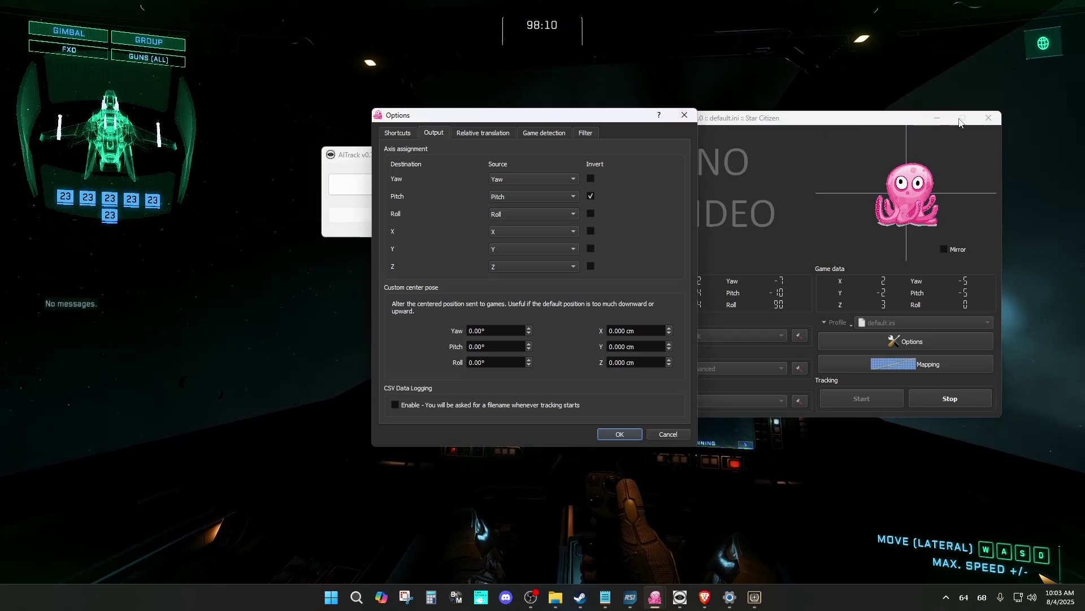
pyautogui.click(937, 118)
pyautogui.moveTo(619, 116); pyautogui.dragTo(322, 120)
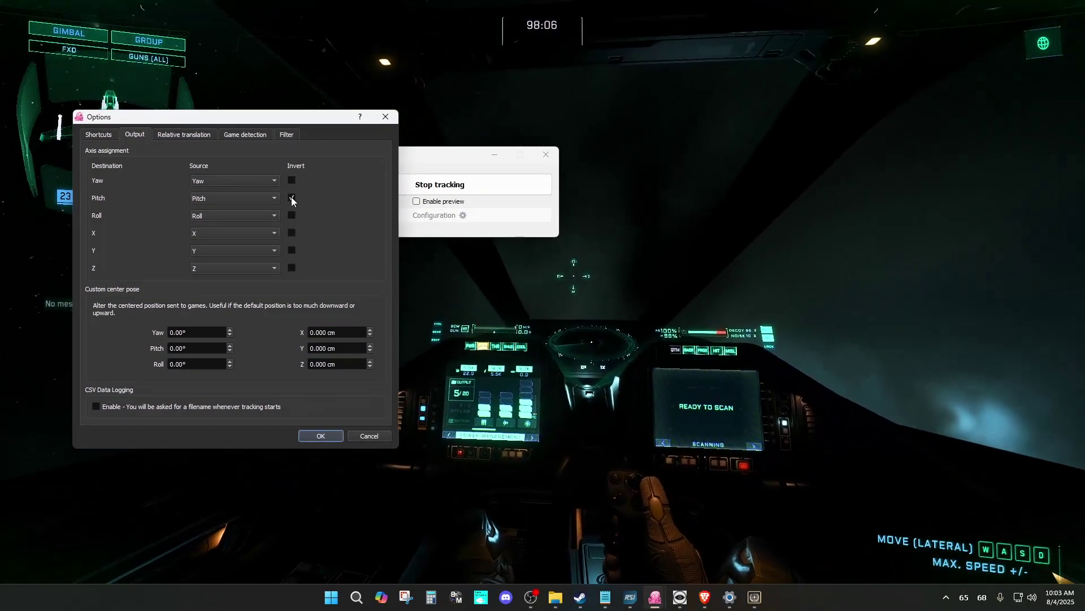
# - Turn the Pitch inversion off and back on to compare the in-game view, check the global shortcuts, and accept the options
pyautogui.click(292, 199)
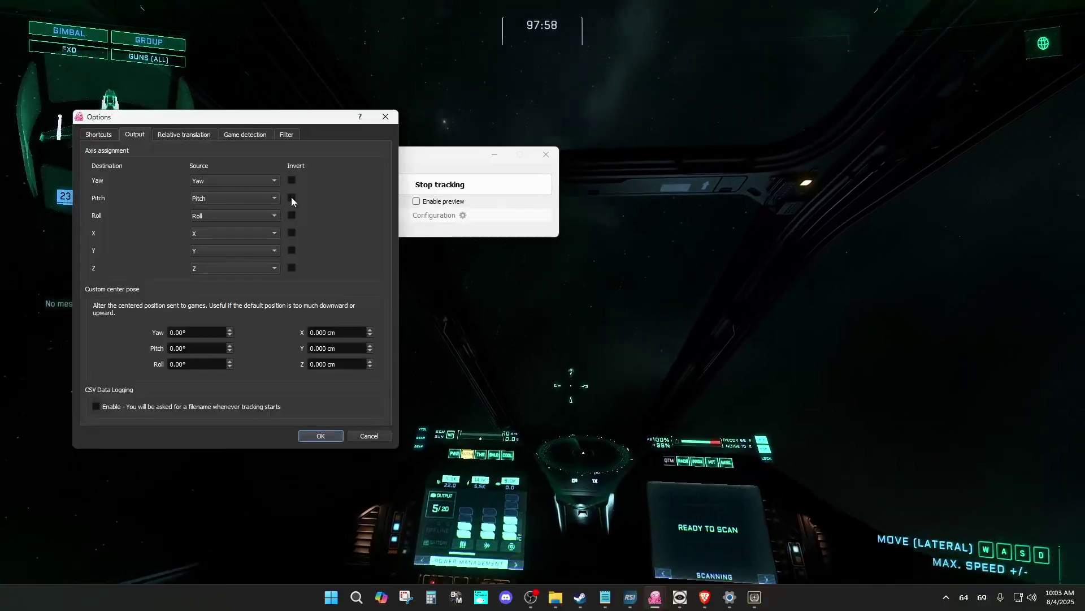
pyautogui.click(292, 198)
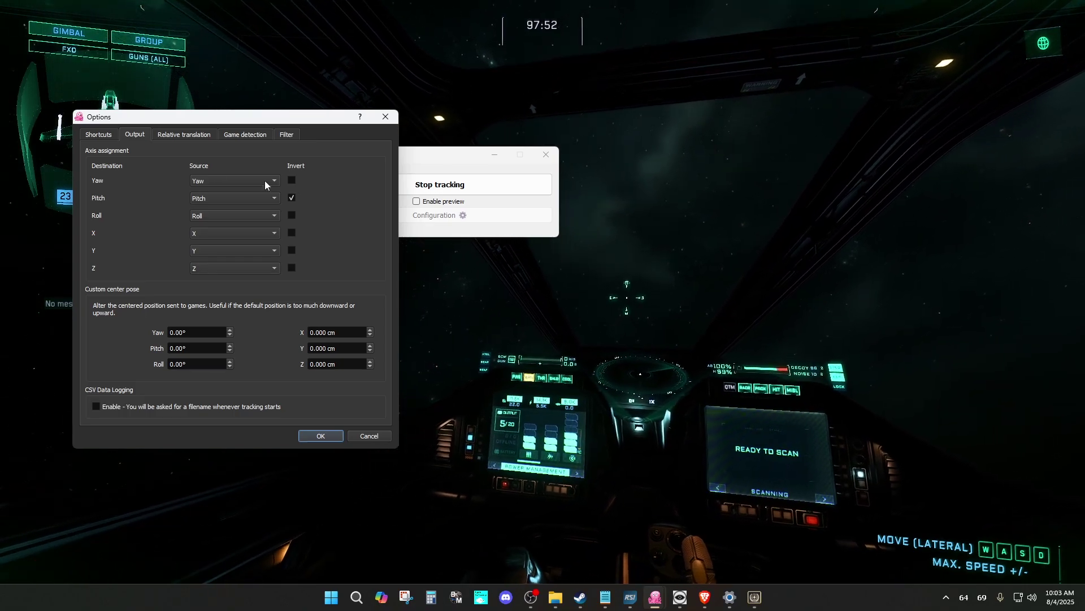
pyautogui.click(107, 136)
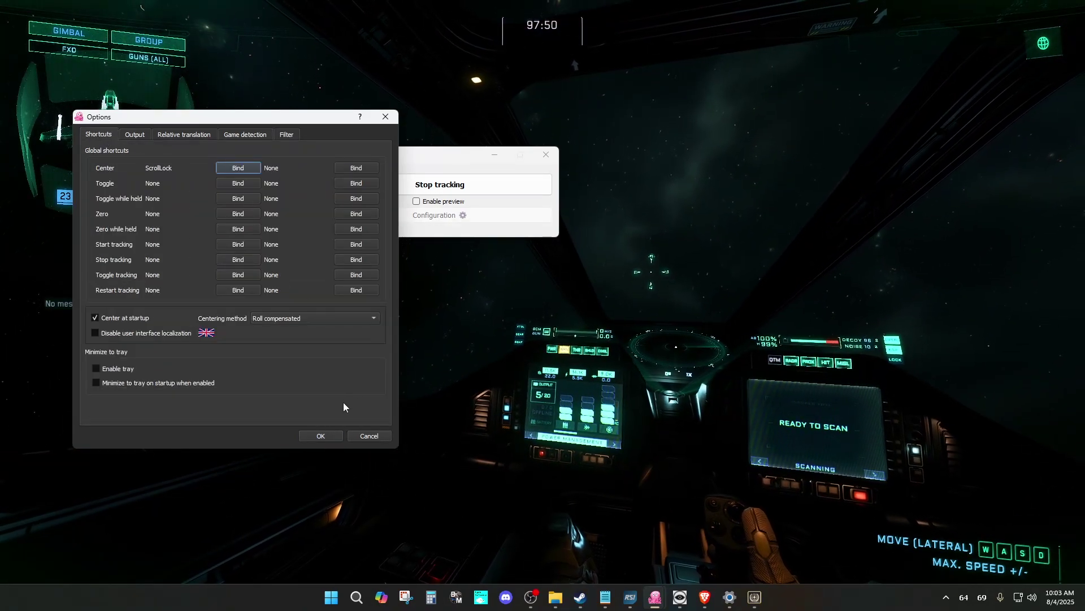
pyautogui.click(317, 435)
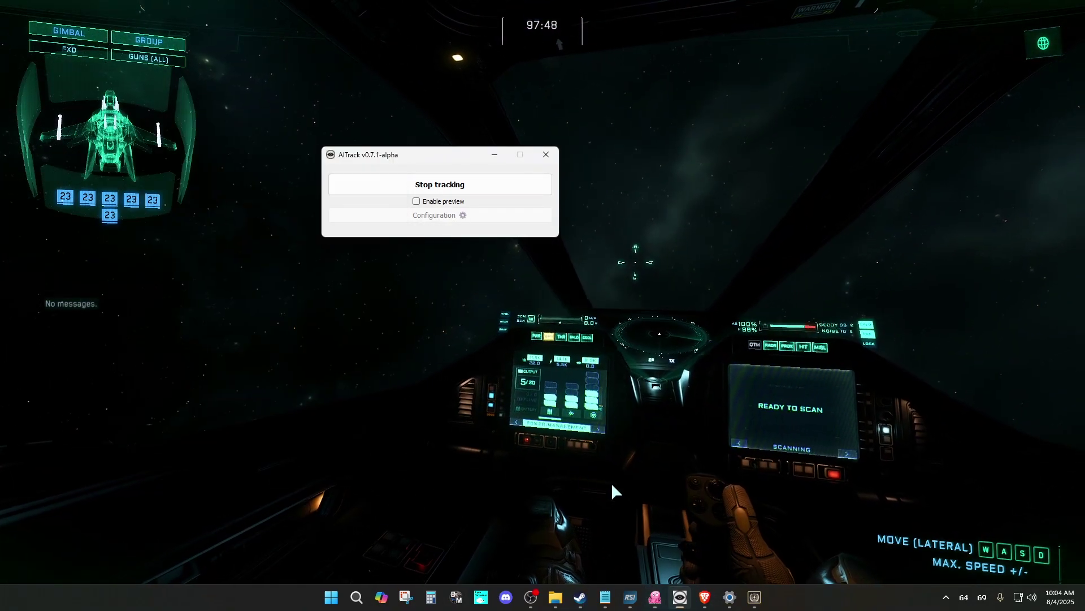
# - Restore opentrack's main window over the game and examine the Yaw, Pitch and Roll curves in the mapping properties
pyautogui.click(655, 597)
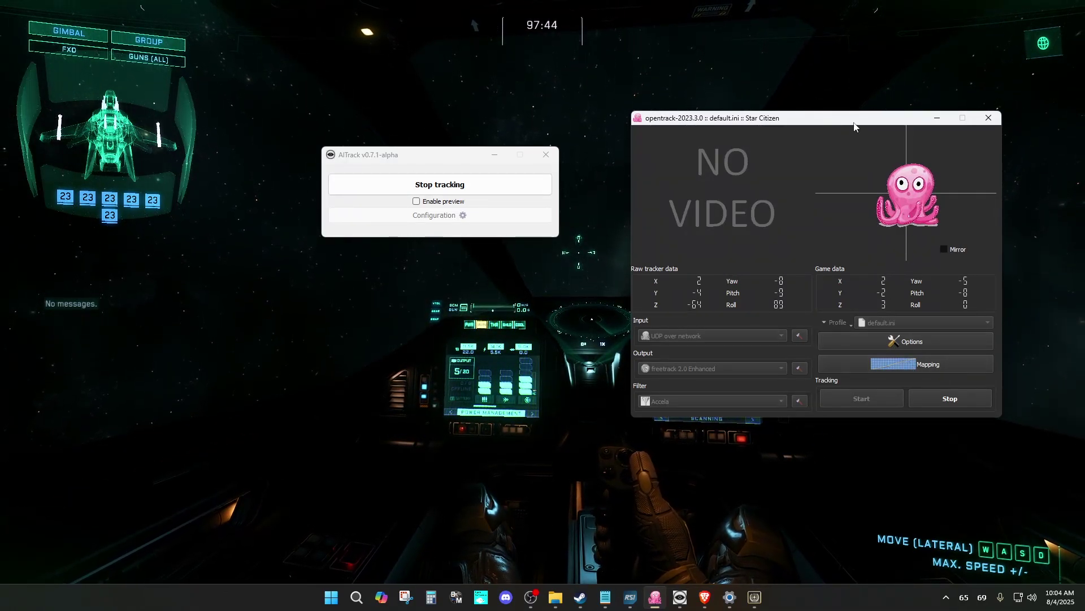
pyautogui.moveTo(854, 126); pyautogui.dragTo(536, 146)
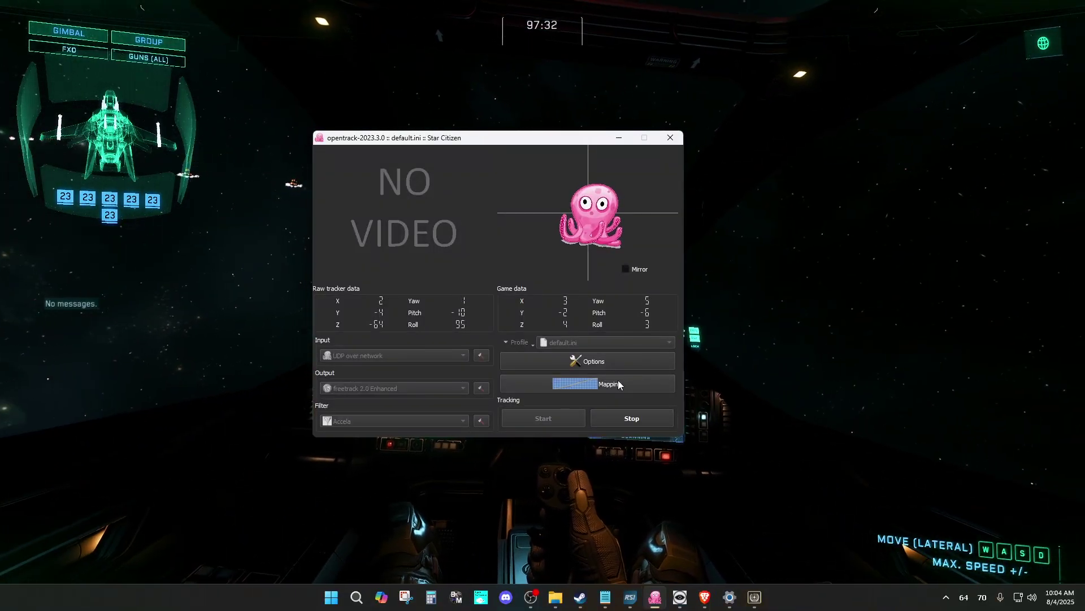
pyautogui.click(615, 383)
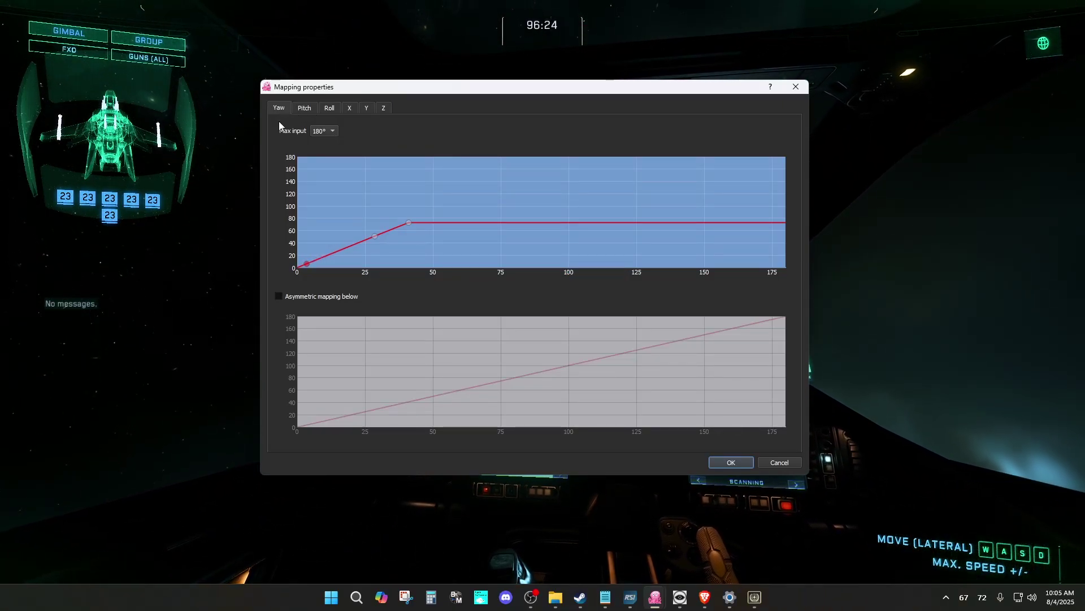
pyautogui.click(306, 108)
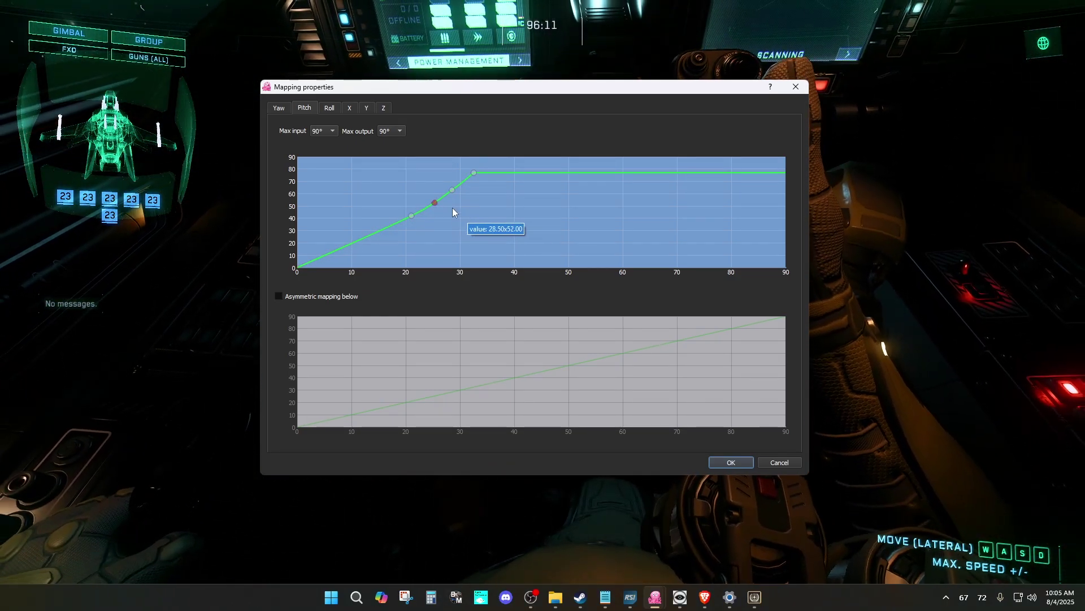
pyautogui.click(328, 108)
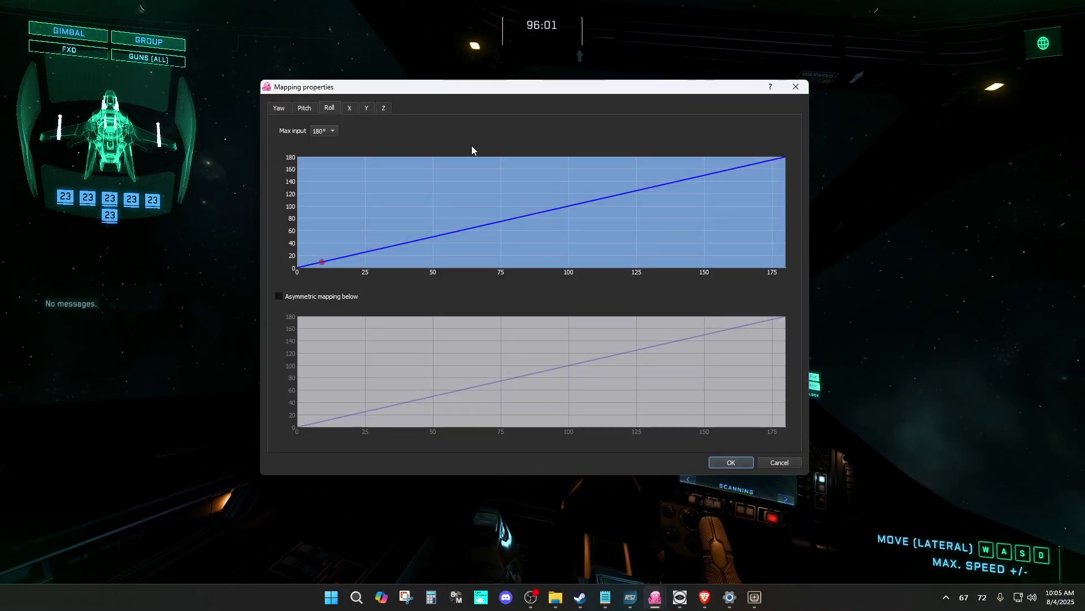
# - Examine the X, Y and Z mapping curves, switching briefly to Star Citizen to check the cockpit view
pyautogui.click(350, 108)
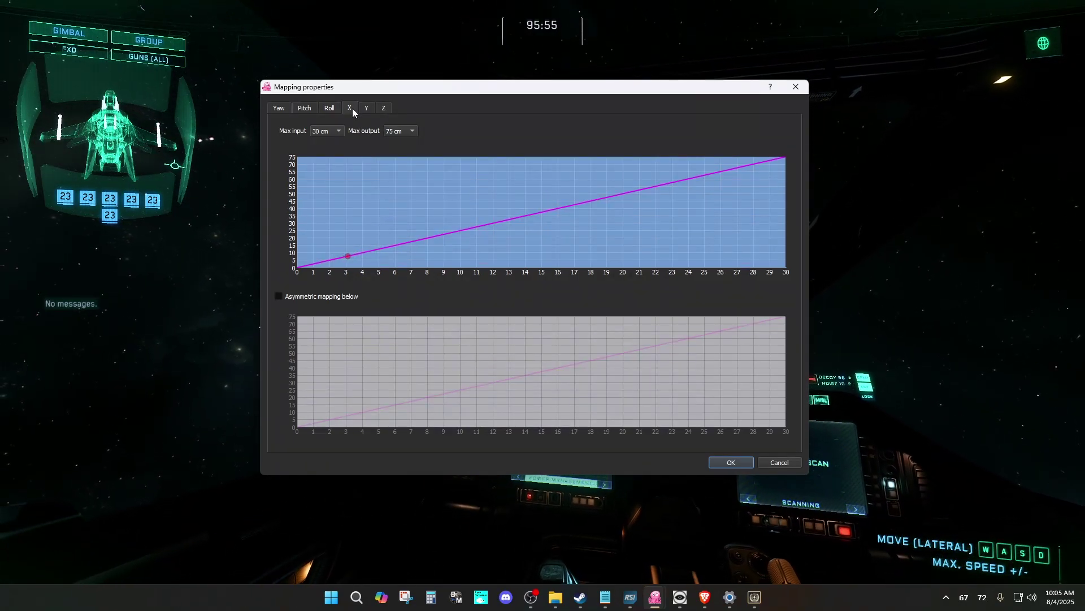
pyautogui.hotkey('alt', 'Tab')
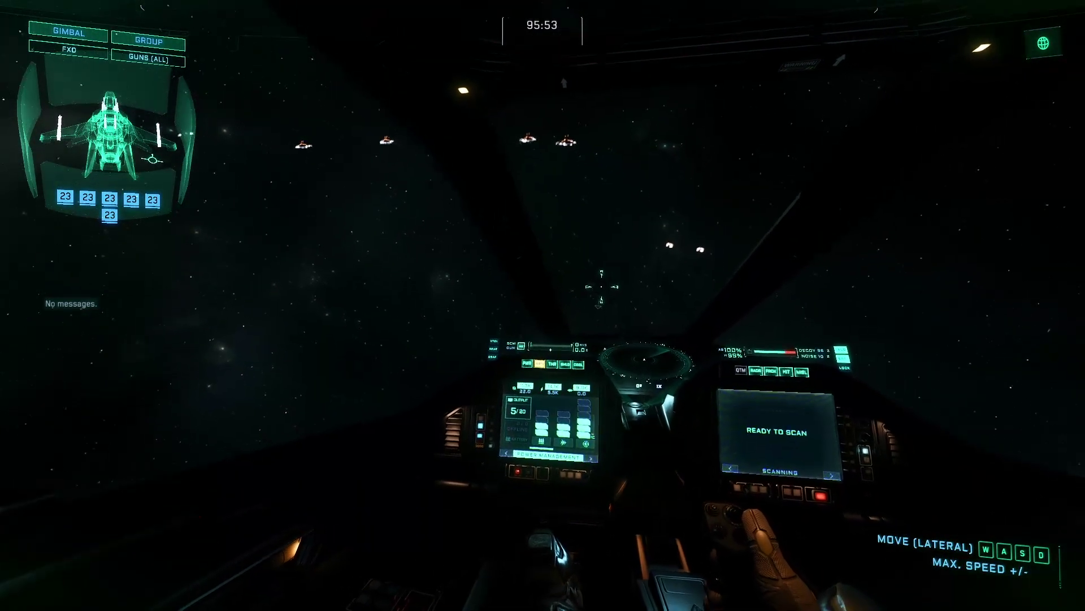
pyautogui.hotkey('alt', 'Tab')
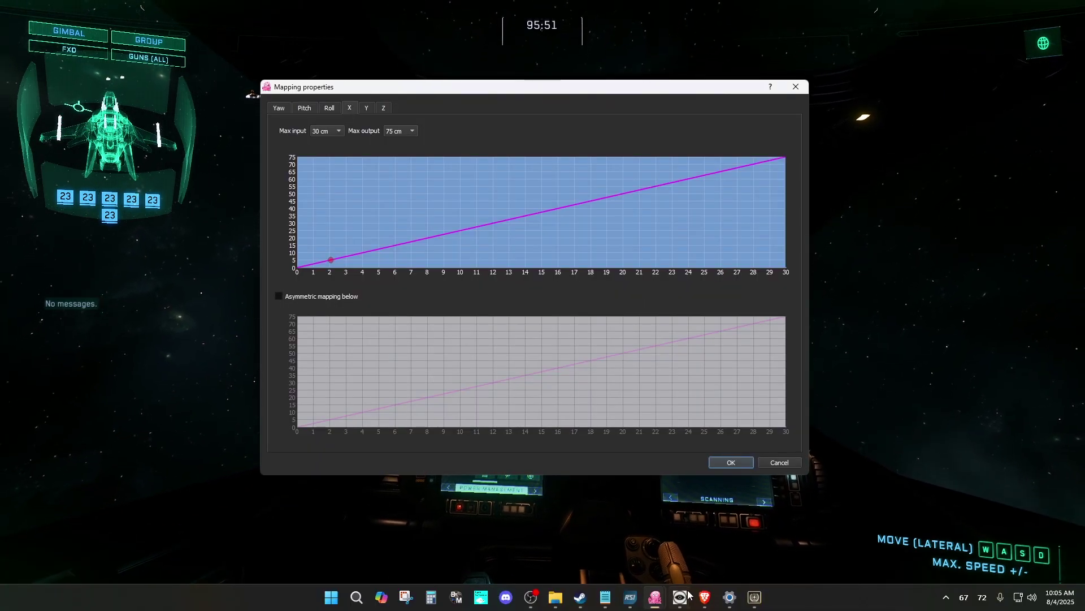
pyautogui.moveTo(732, 602)
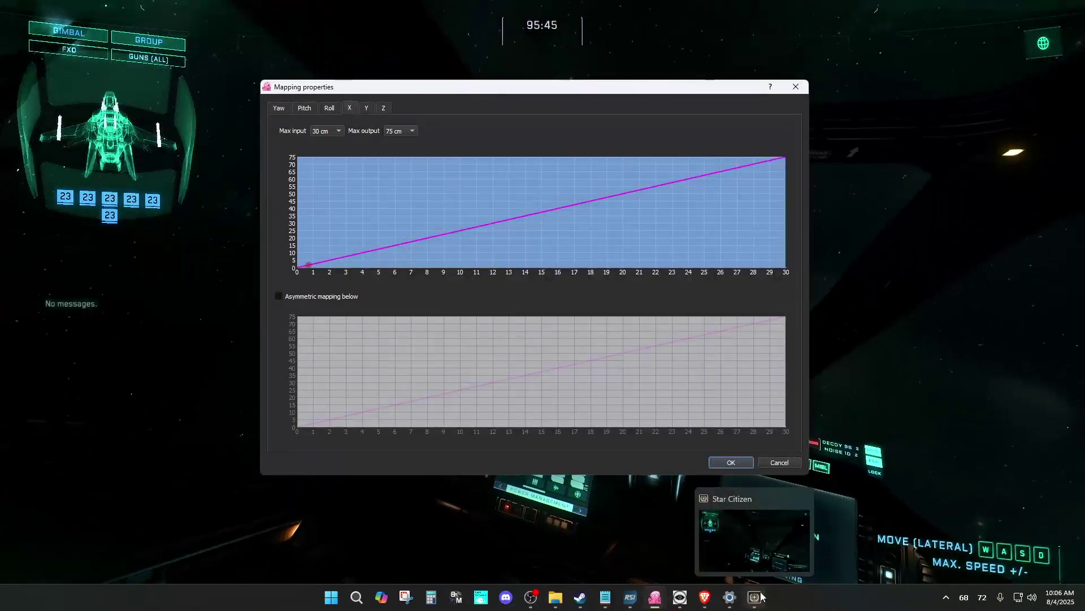
pyautogui.click(367, 108)
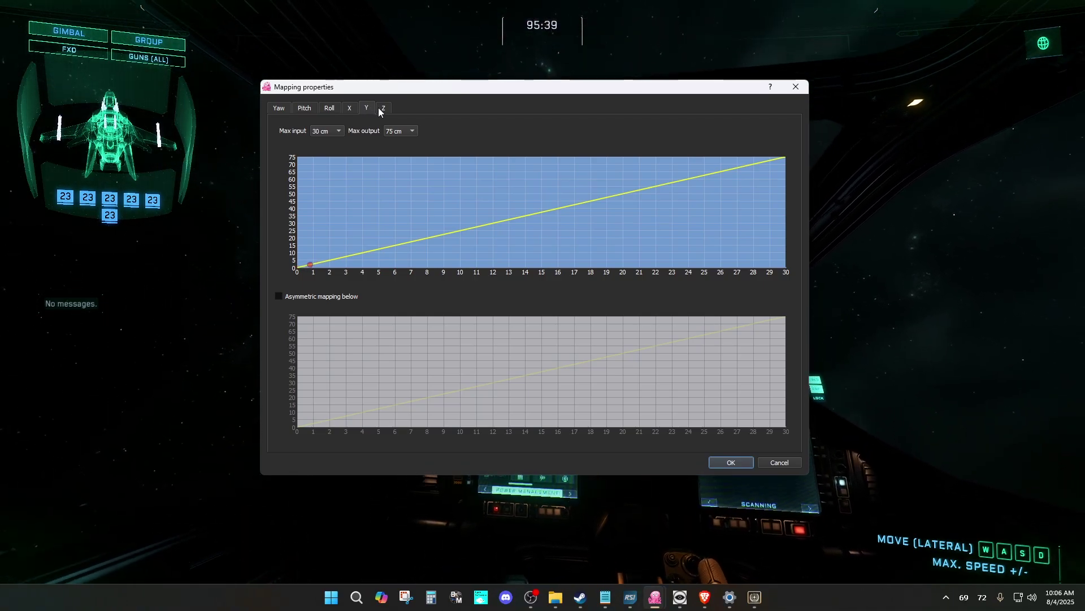
pyautogui.click(385, 110)
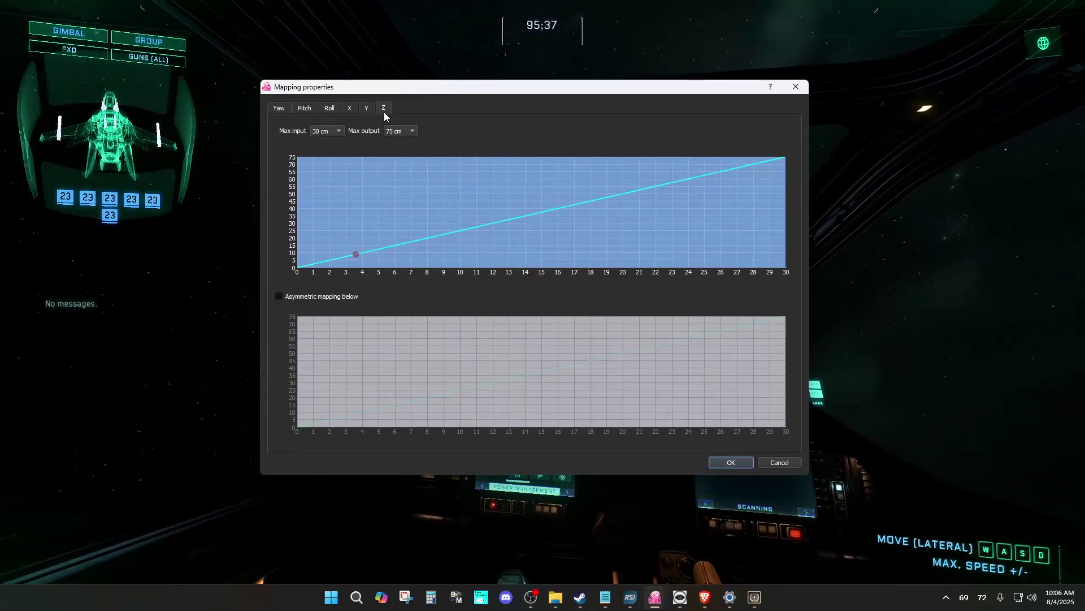
pyautogui.click(344, 107)
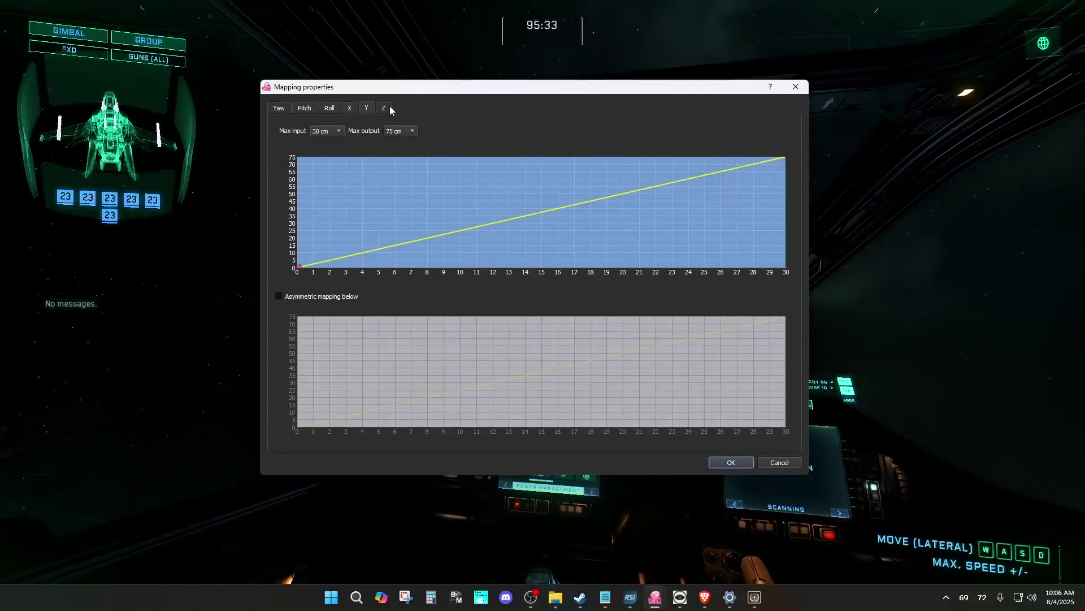
pyautogui.click(351, 108)
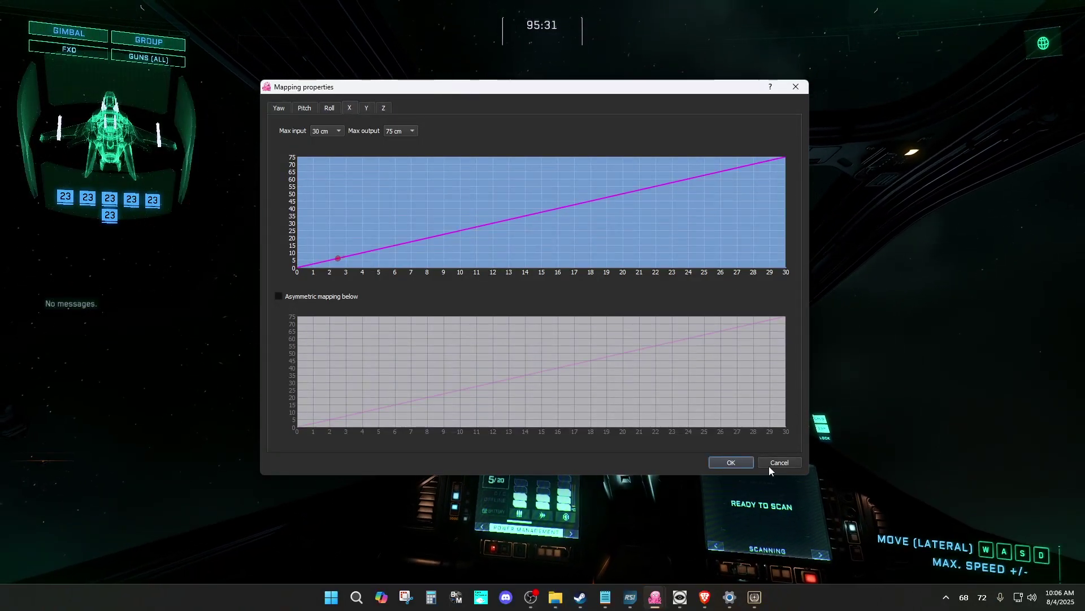
# - Fly the ship in Star Citizen to test head tracking, and return to opentrack to move its main window clear of AITrack
pyautogui.hotkey('alt', 'Tab')
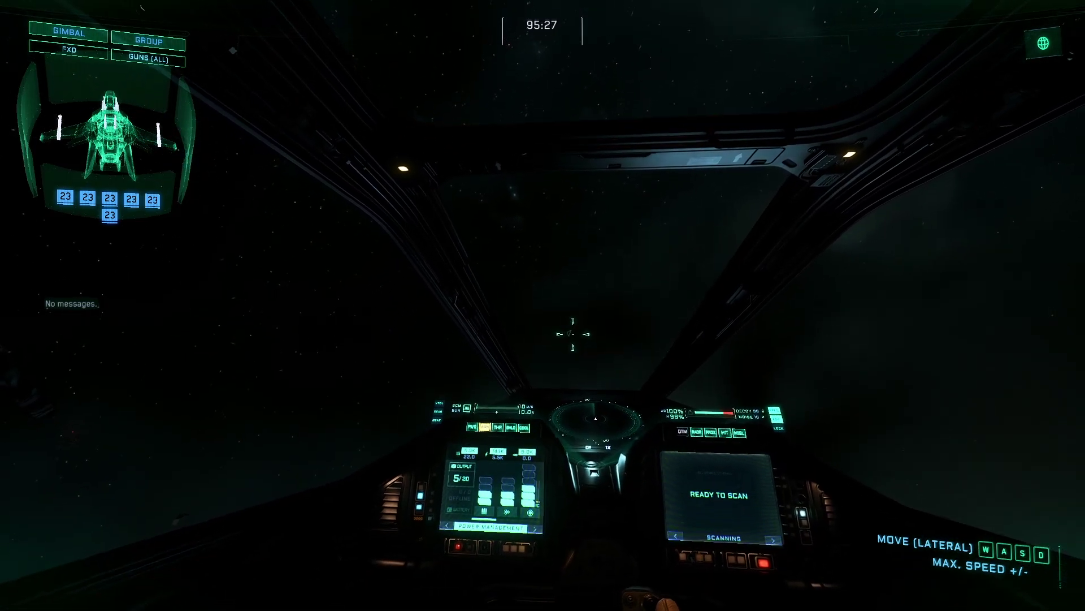
pyautogui.hotkey('shift', 'w')
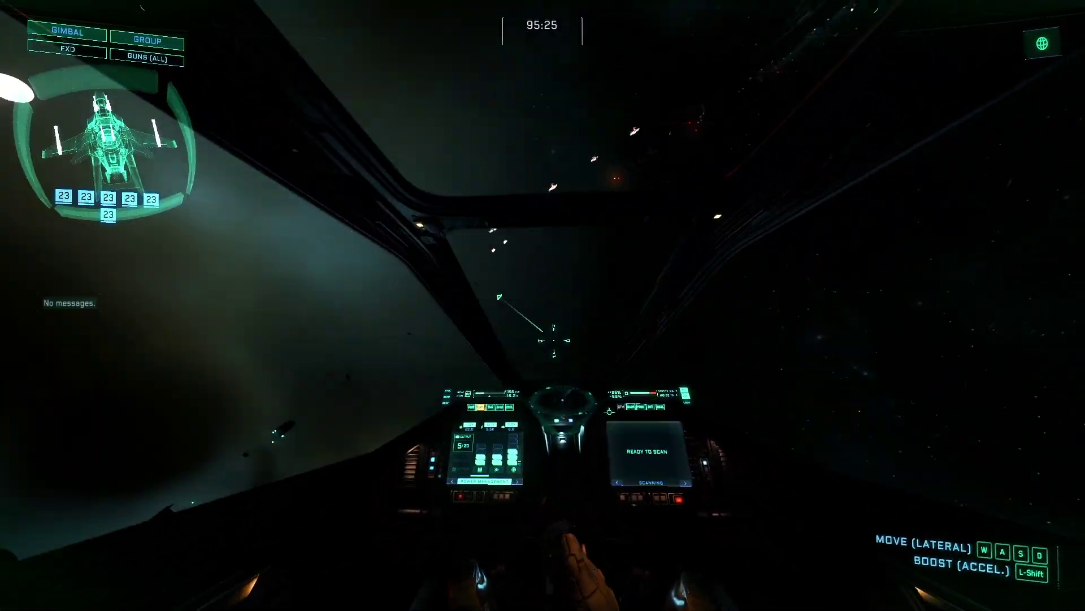
pyautogui.press('shift')
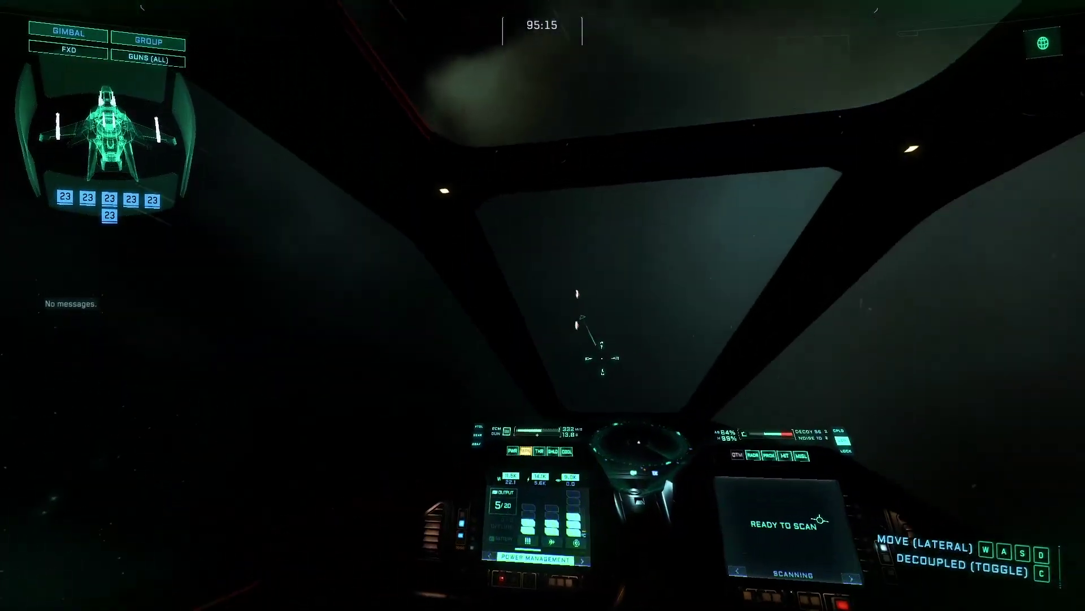
pyautogui.click(543, 305)
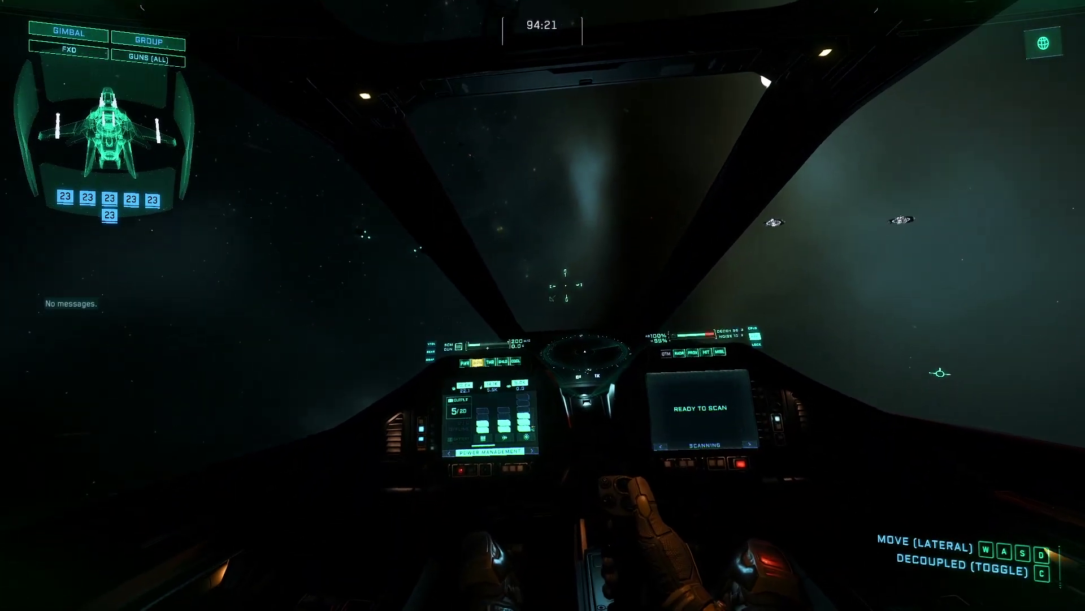
pyautogui.hotkey('alt', 'Tab')
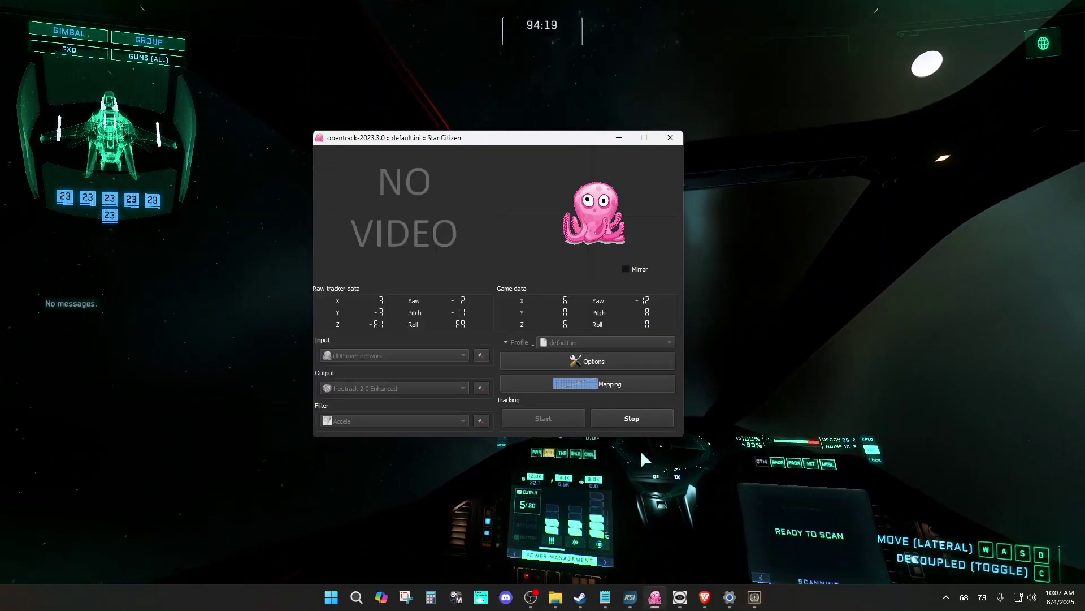
pyautogui.moveTo(509, 137); pyautogui.dragTo(703, 125)
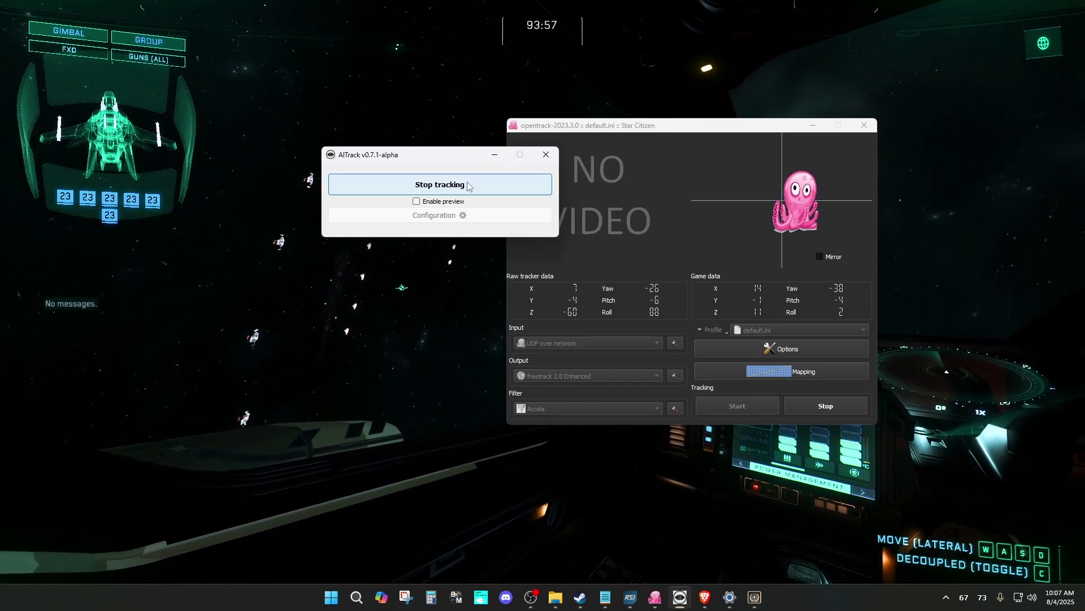
# - Switch to the Brave browser and review the open GitHub issues of the aitrack and opentrack repositories
pyautogui.click(705, 597)
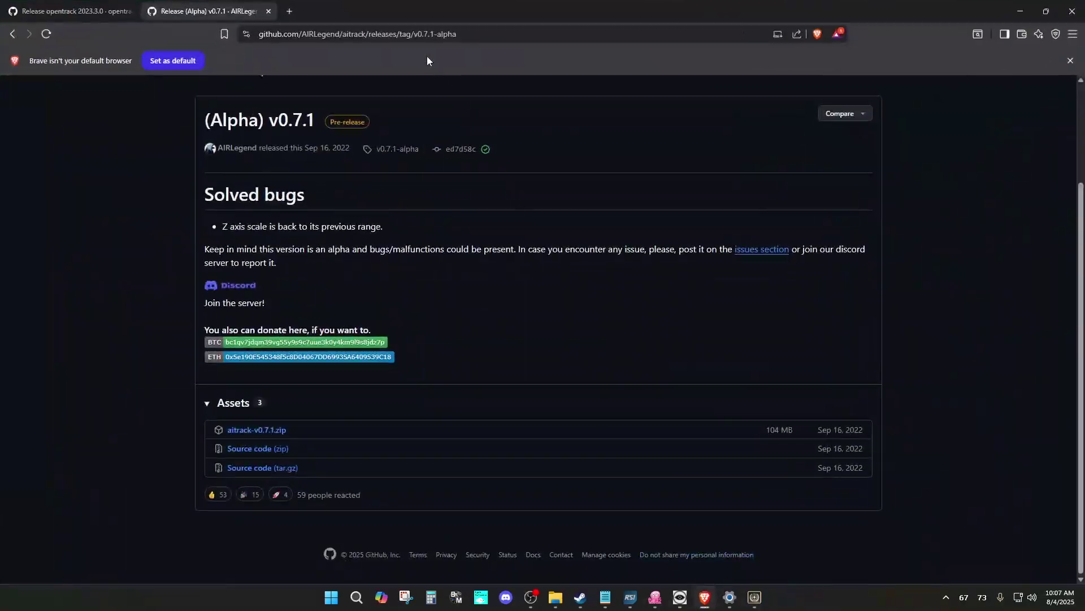
pyautogui.scroll(2, 313, 130)
pyautogui.scroll(1, 313, 130)
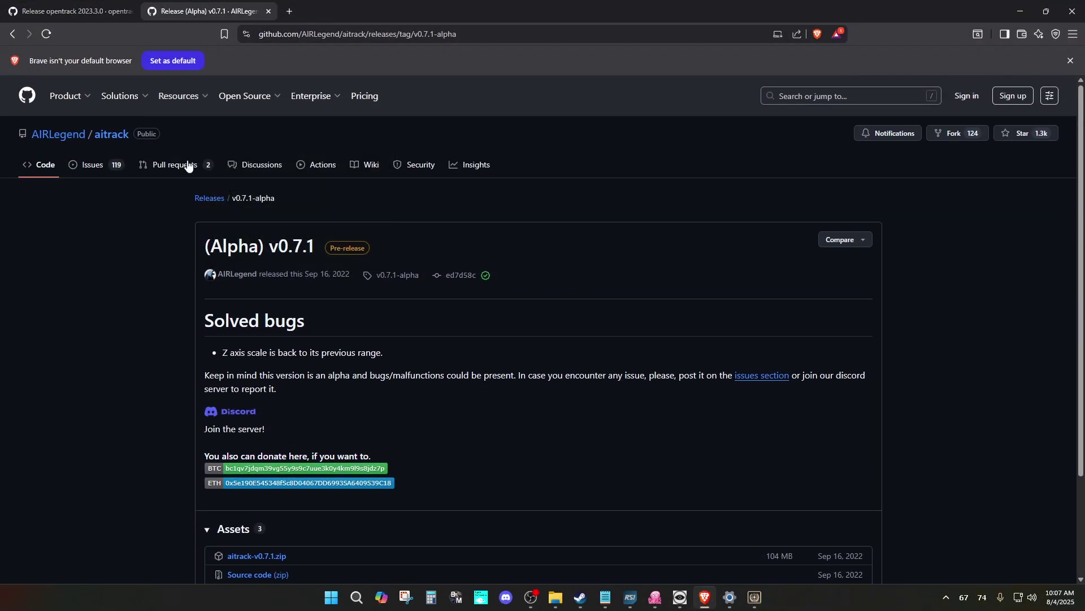
pyautogui.hotkey('ctrl', 'shift', 'Tab')
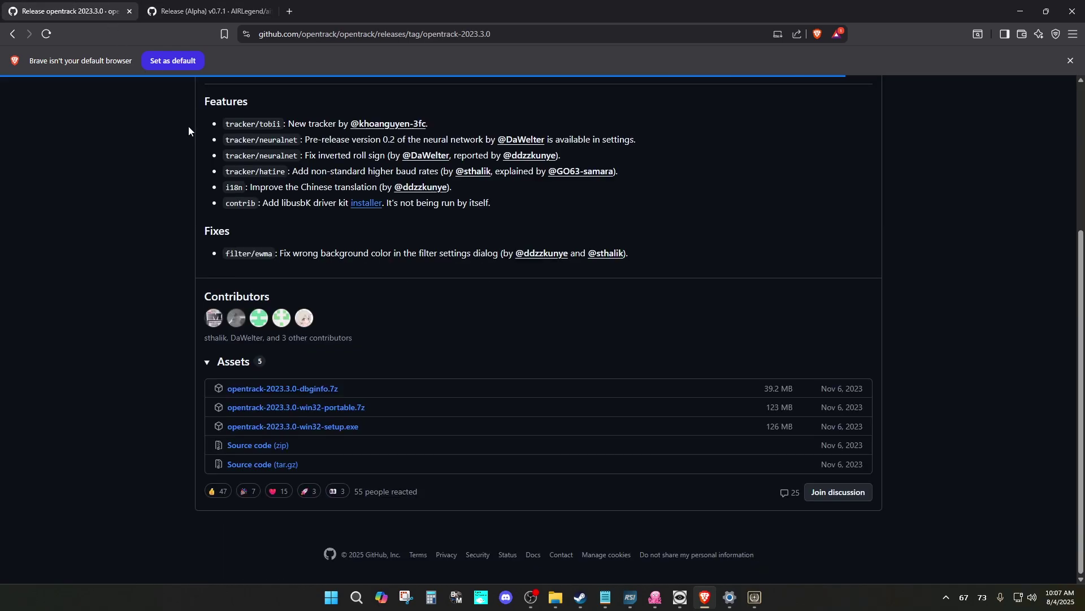
pyautogui.hotkey('ctrl', 'Tab')
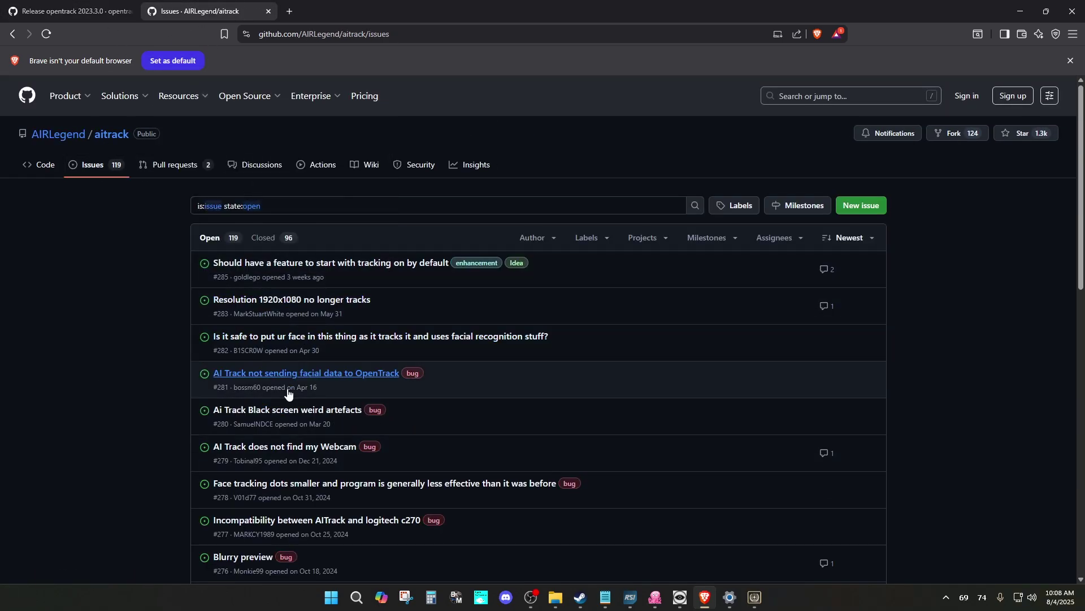
pyautogui.hotkey('ctrl', 'shift', 'Tab')
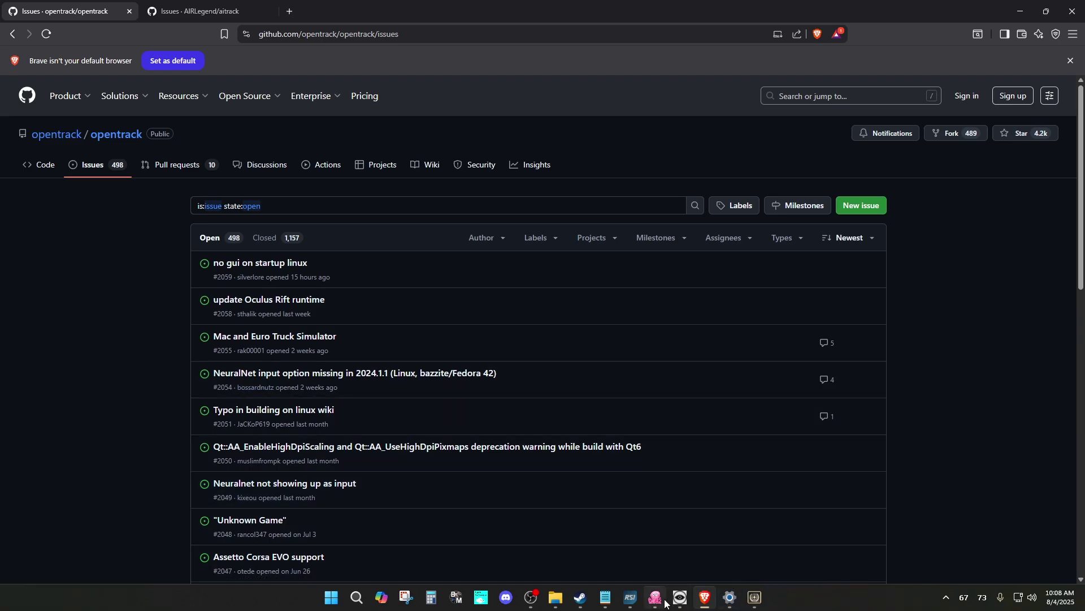
pyautogui.moveTo(701, 598)
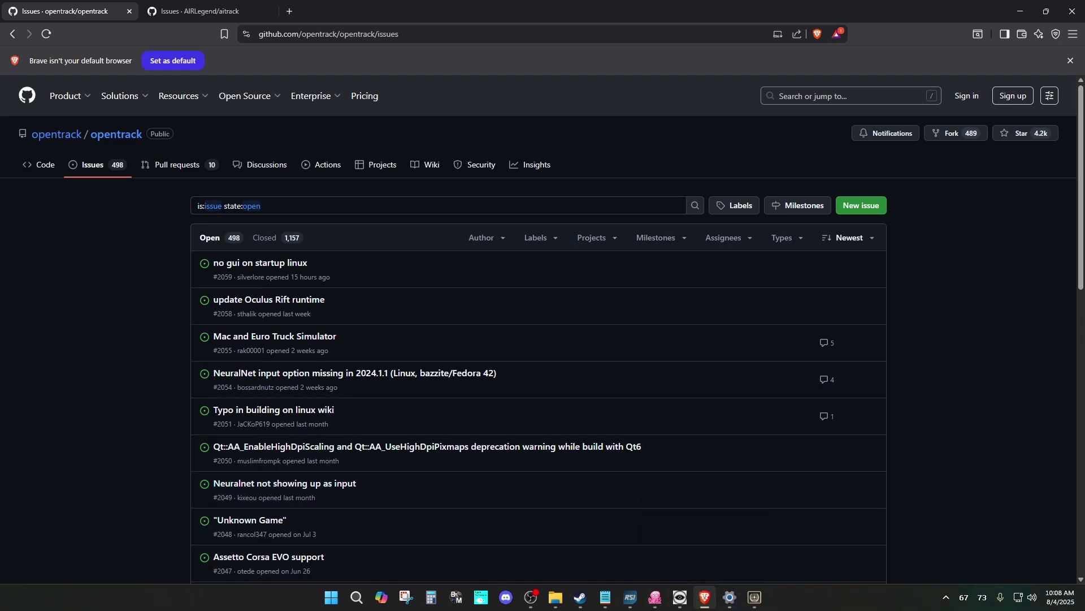